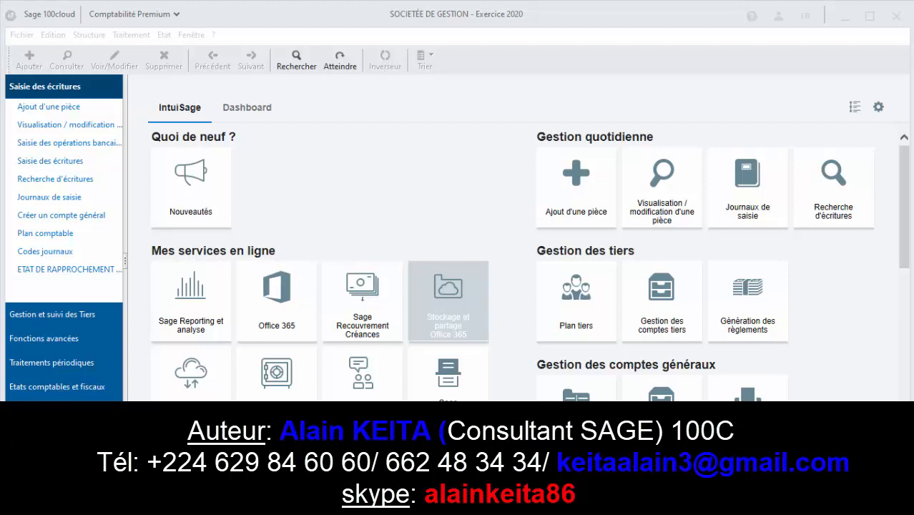
Open the manual bank reconciliation for journal ECO, view its entries and close the window
left_click(135, 35)
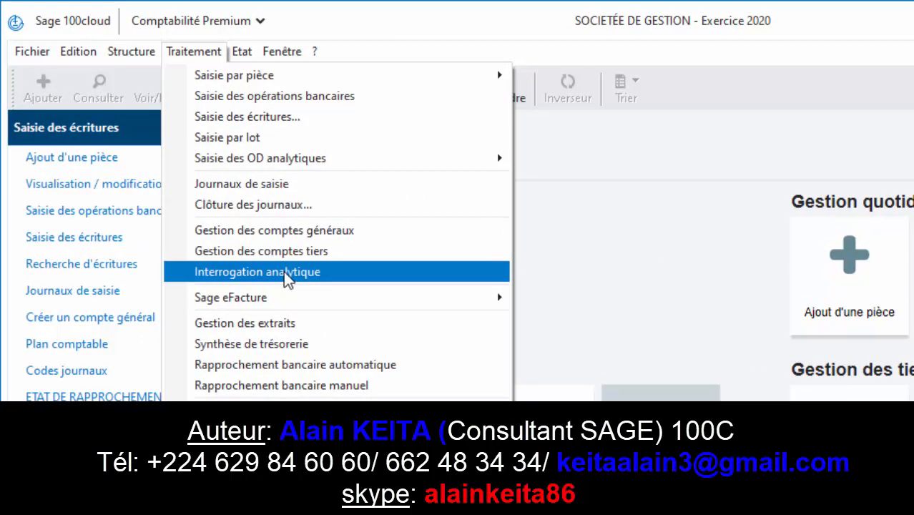
left_click(300, 385)
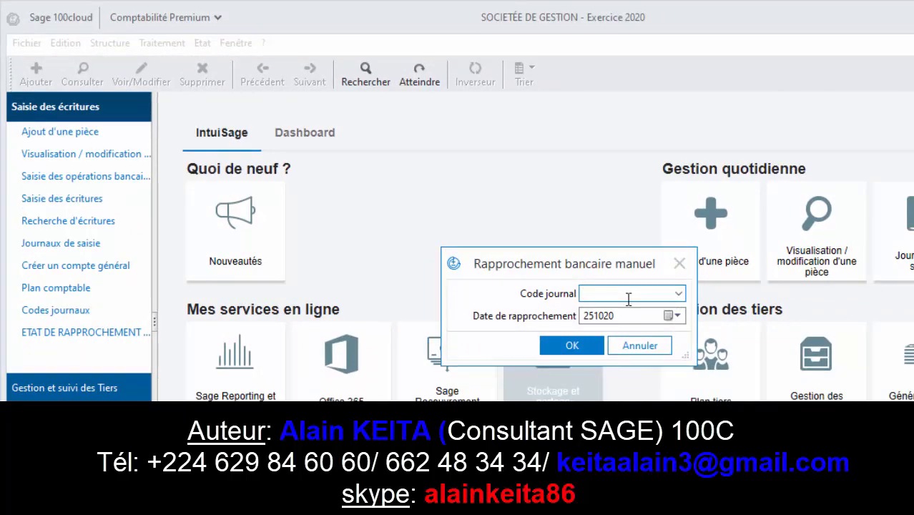
left_click(678, 299)
left_click(675, 308)
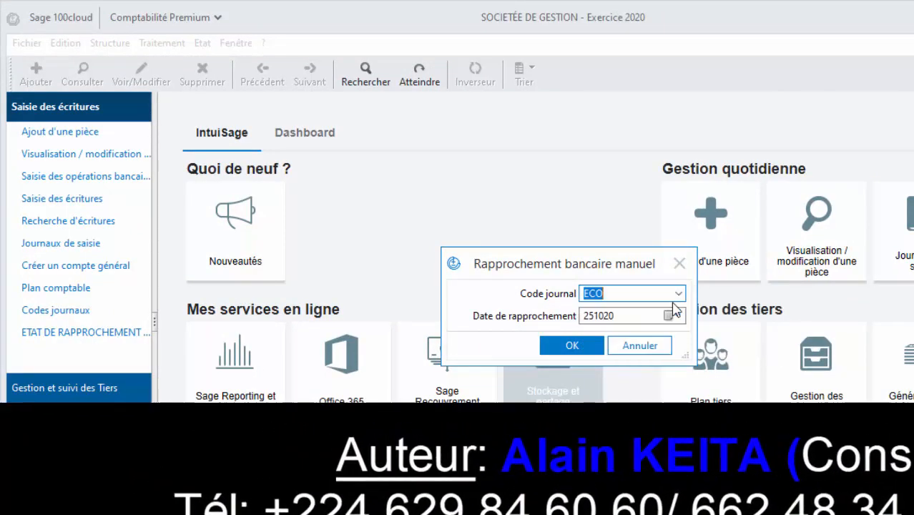
key("Return")
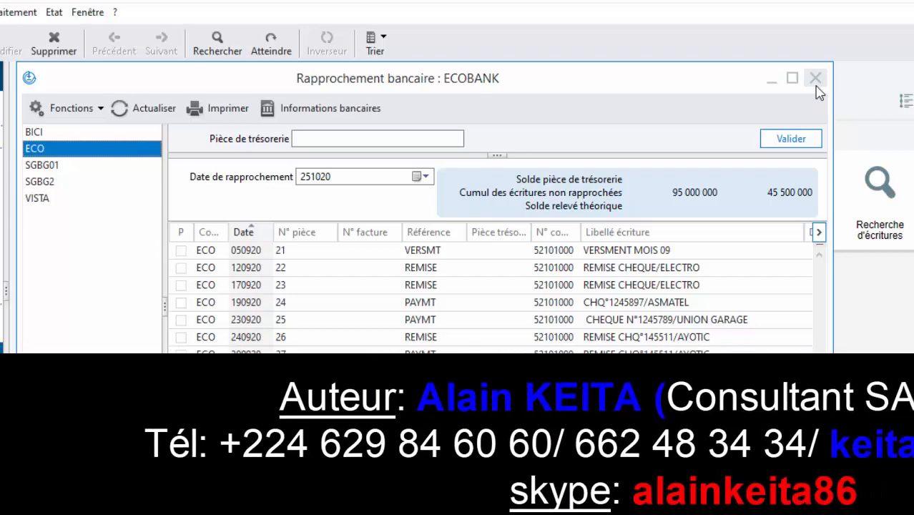
left_click(816, 78)
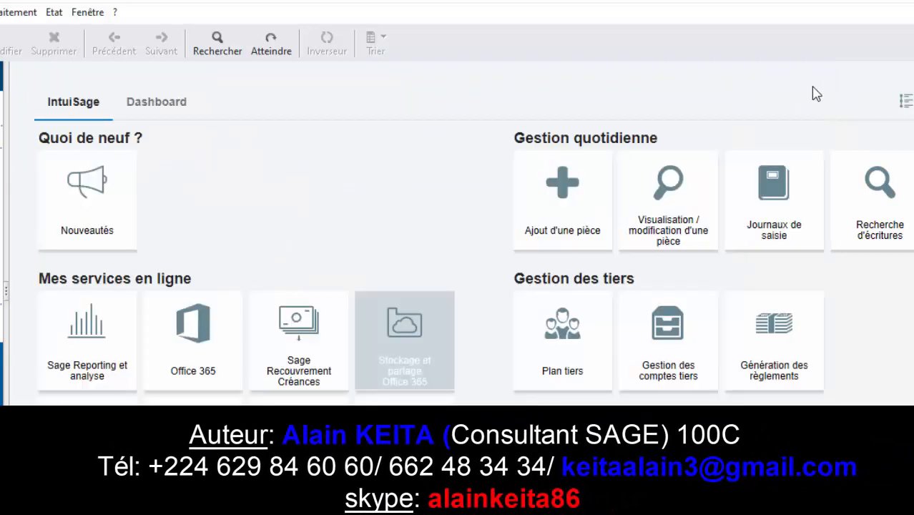
Open the bank statement management, view VISTA BANK's extract Ext.01/09/20, and close both windows
left_click(13, 12)
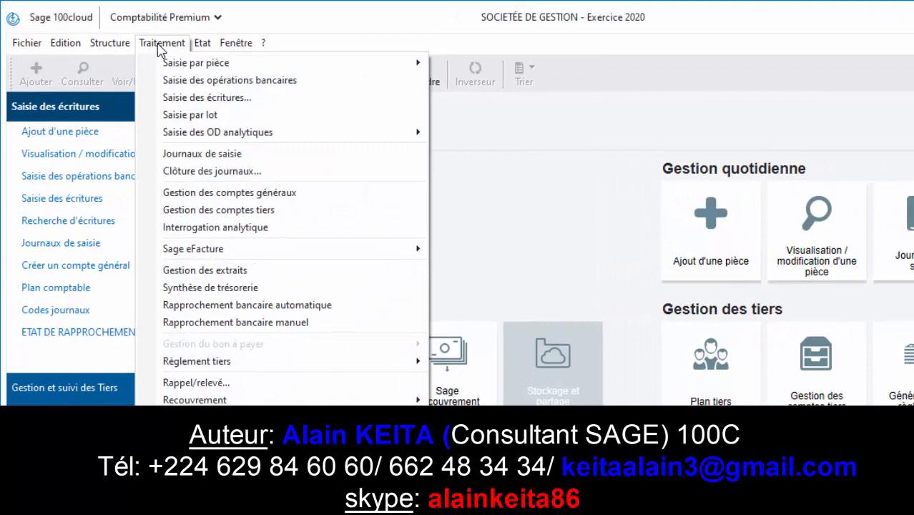
left_click(211, 270)
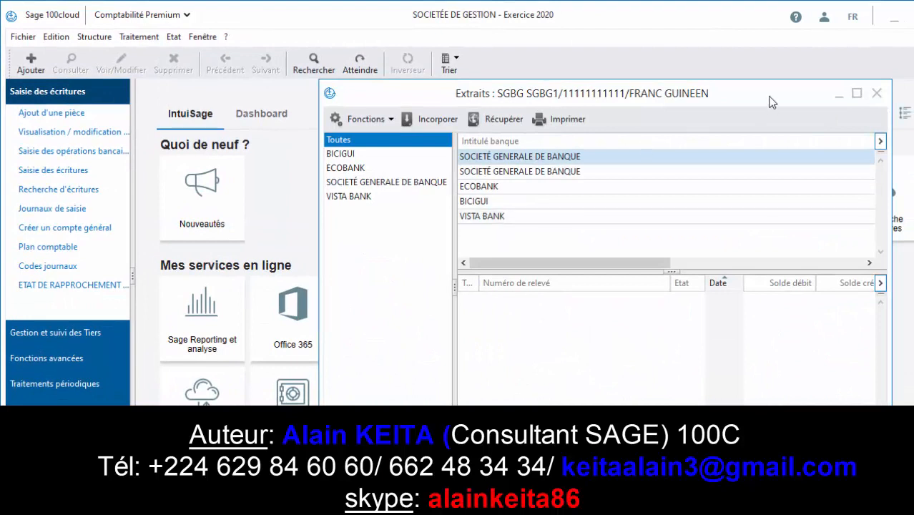
left_click_drag(772, 100, 677, 103)
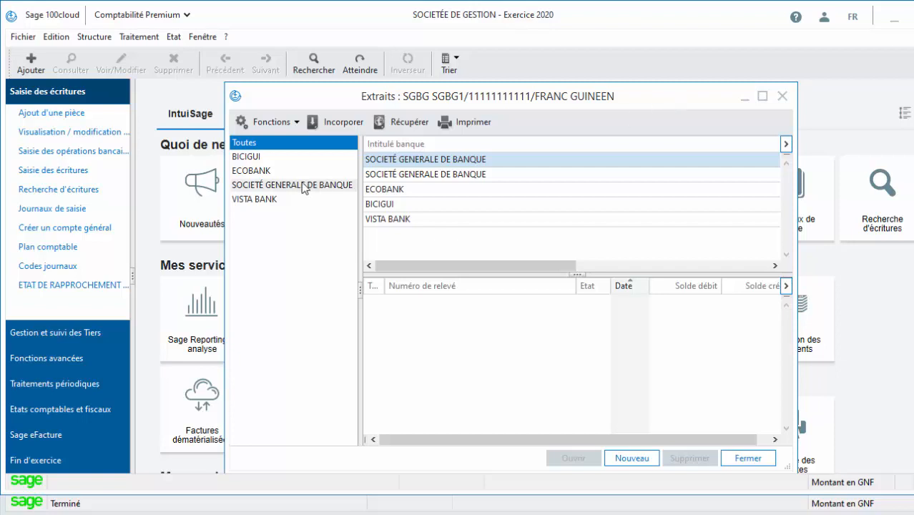
left_click(262, 201)
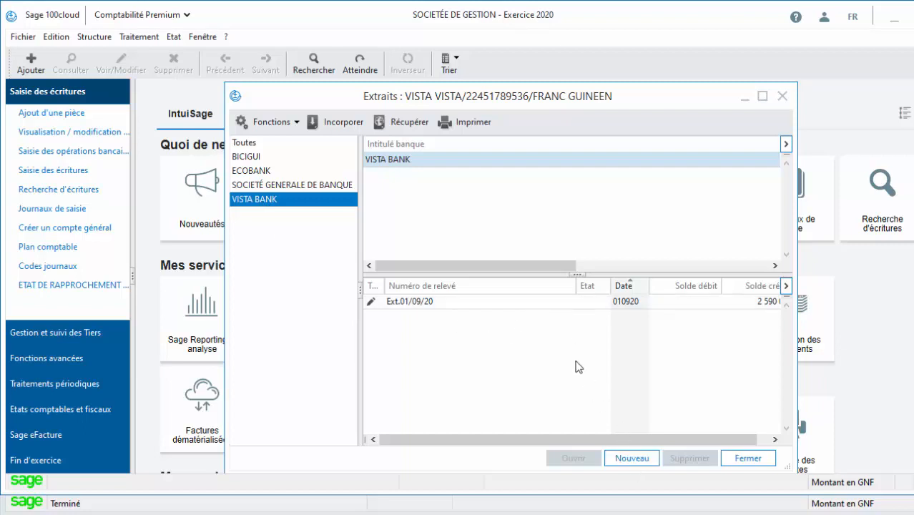
double_click(543, 306)
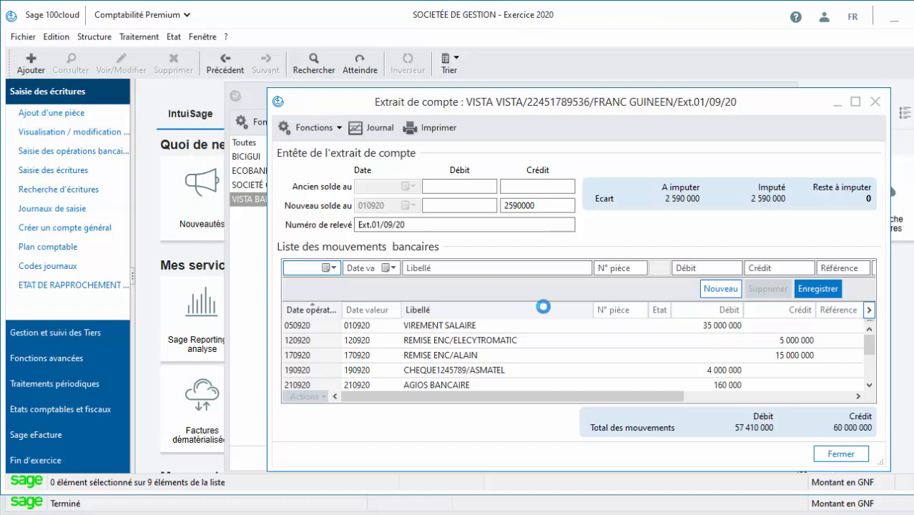
left_click(875, 102)
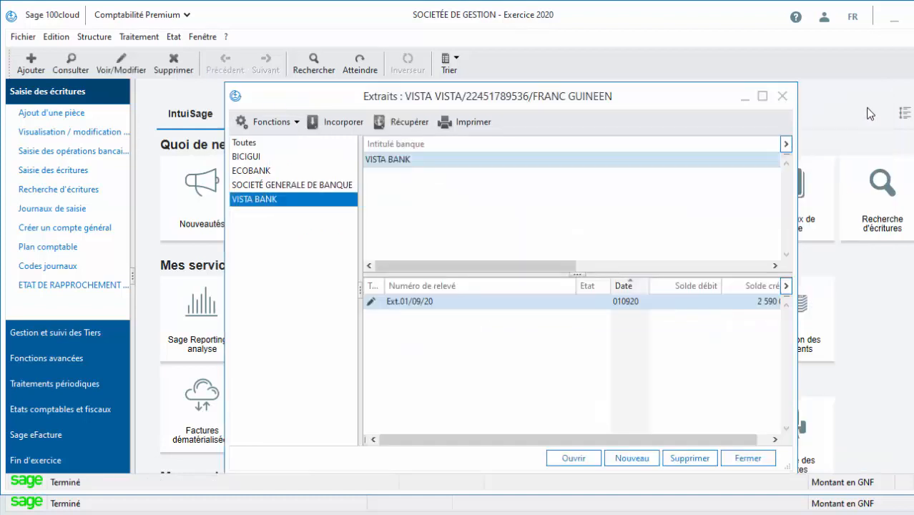
left_click(783, 96)
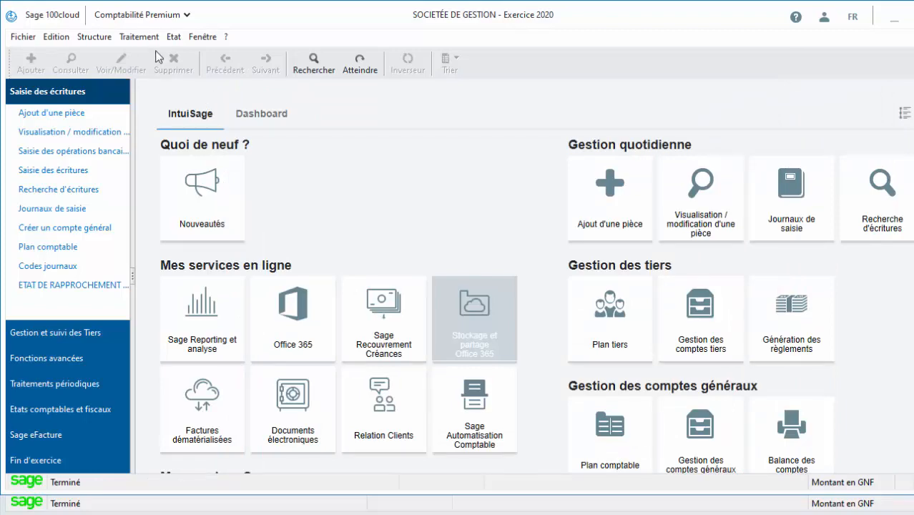
Review the processing commands in accounting and in the treasury application, and return to the accounting application
left_click(139, 37)
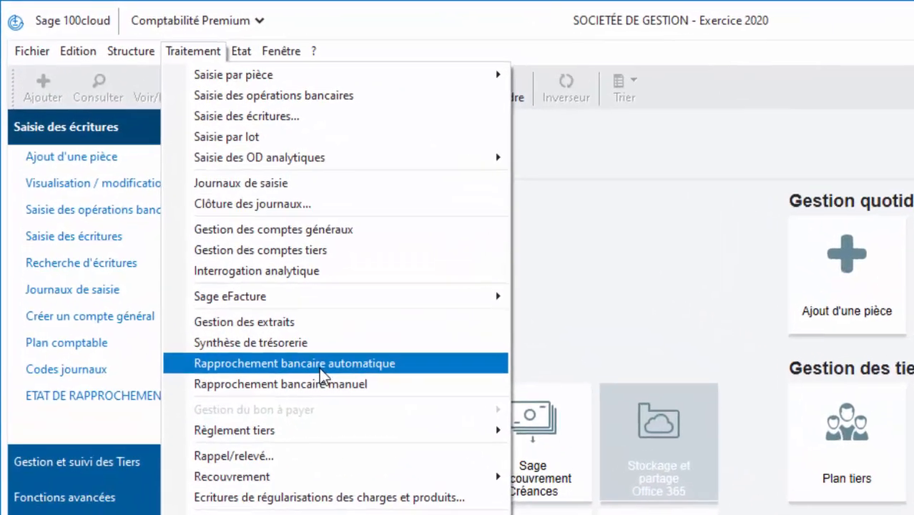
left_click(363, 395)
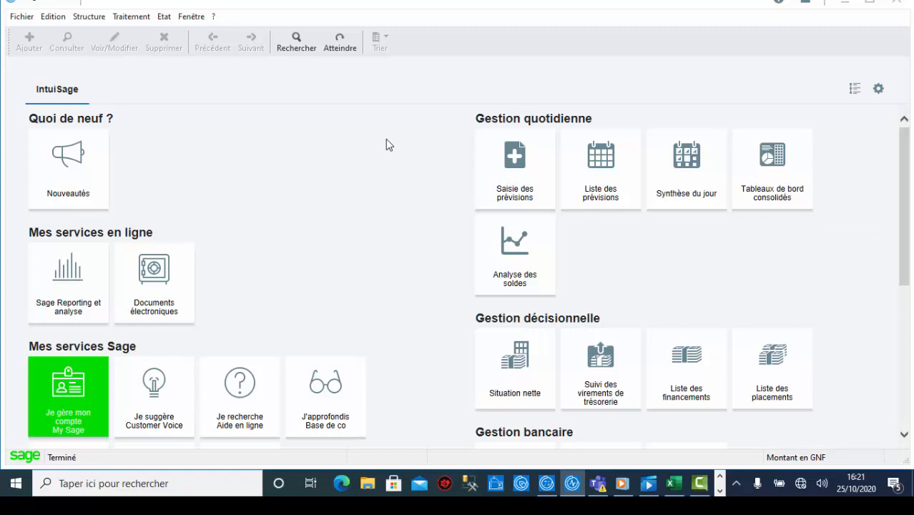
left_click(140, 18)
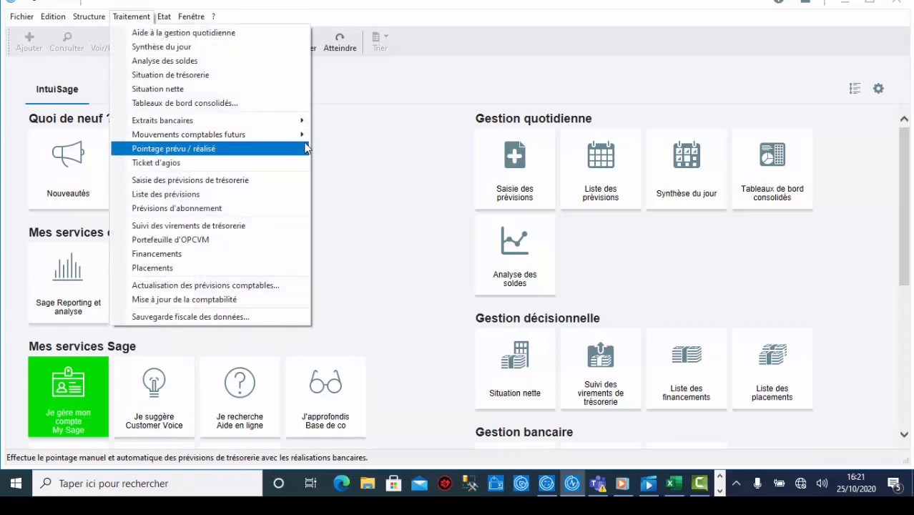
mouse_move(294, 126)
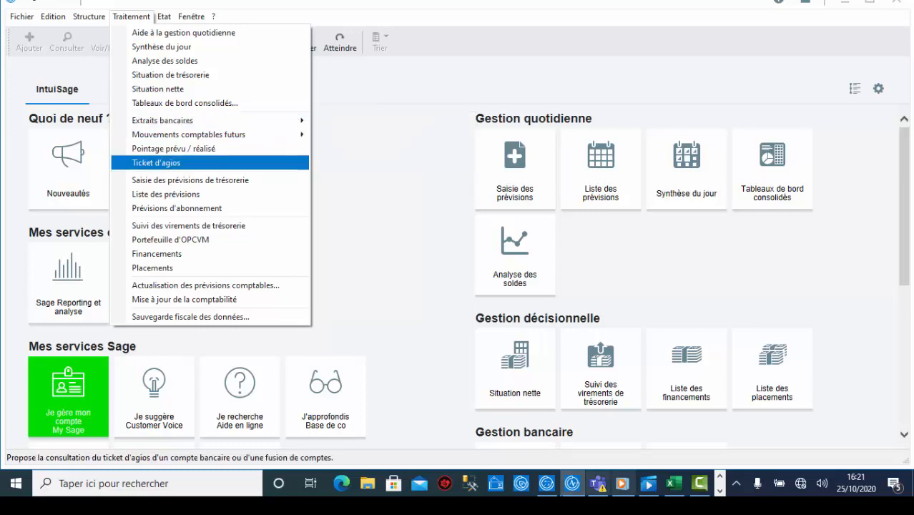
mouse_move(545, 489)
left_click(545, 429)
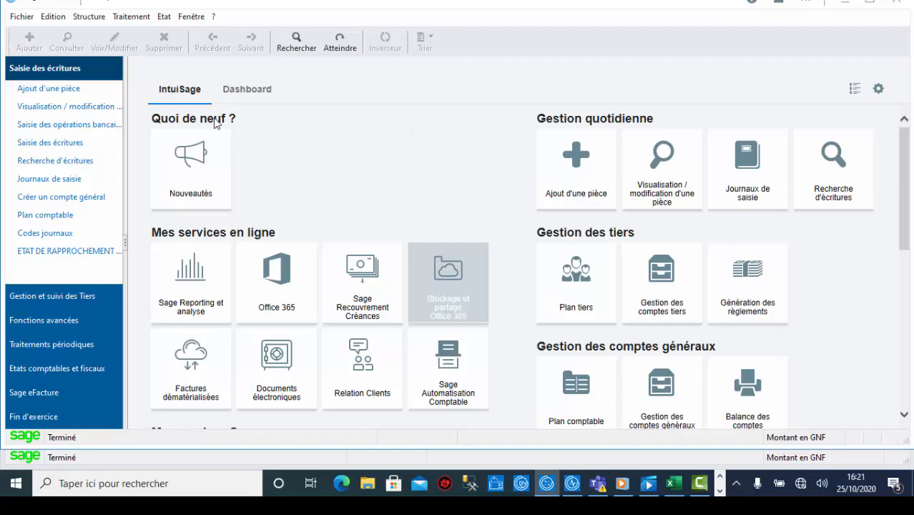
Display the automatic bank reconciliation window and close it without choosing an account
left_click(131, 16)
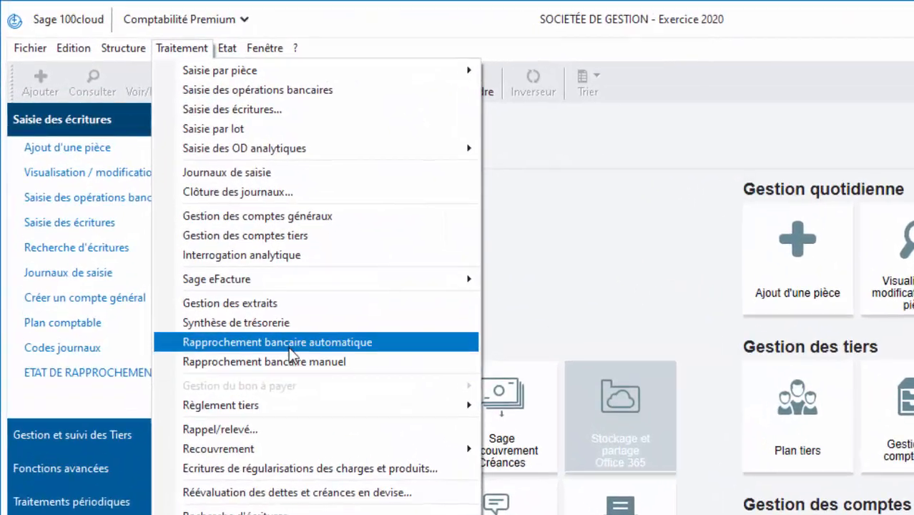
left_click(289, 346)
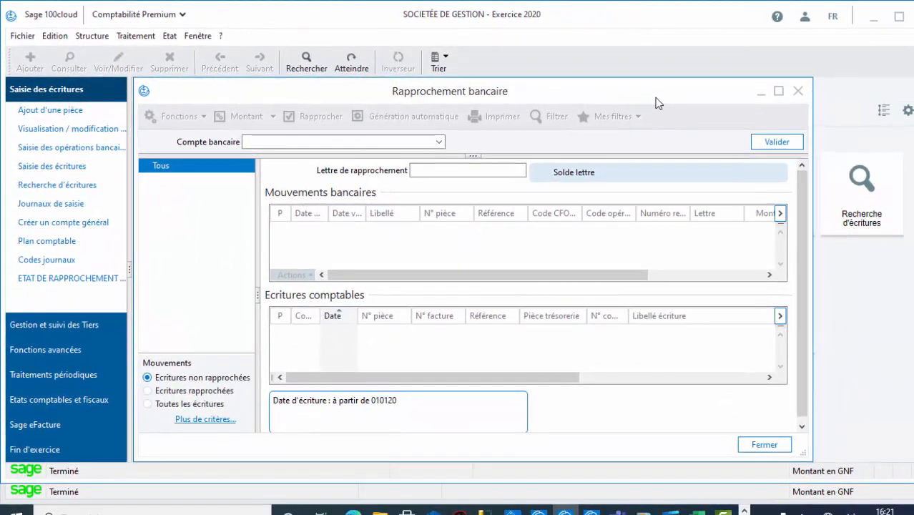
left_click(798, 91)
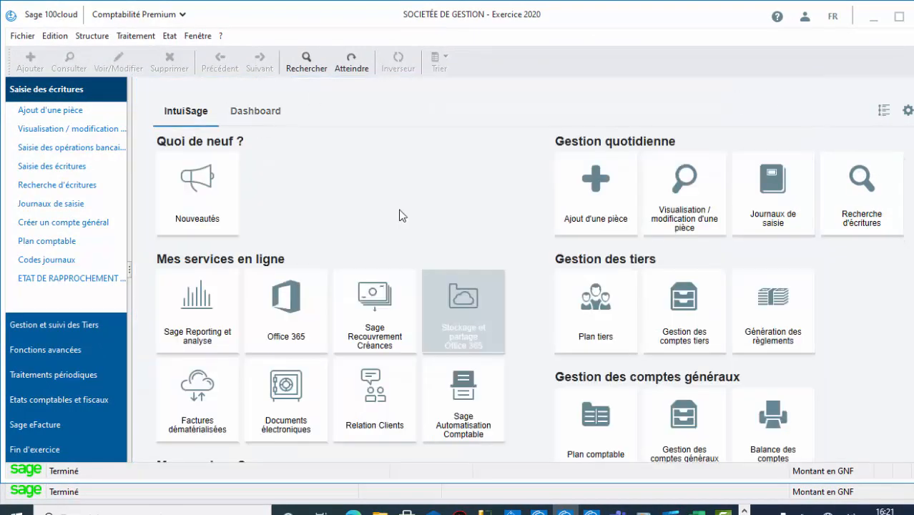
Open the automatic bank reconciliation in a maximised window and load the ECO bank account
left_click(140, 40)
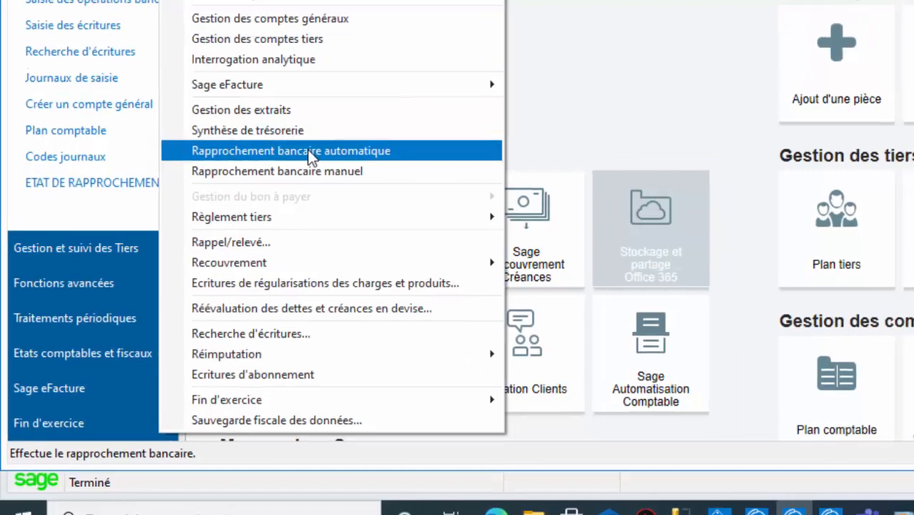
left_click(314, 143)
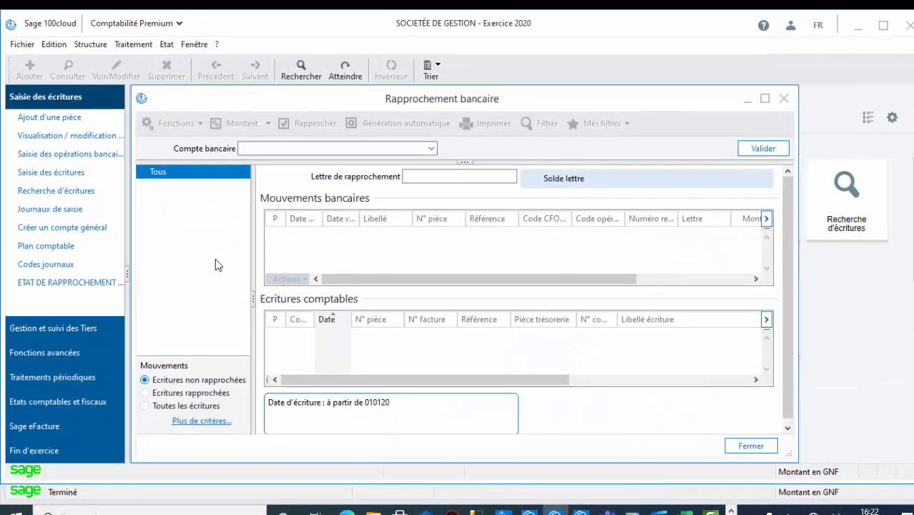
left_click(765, 98)
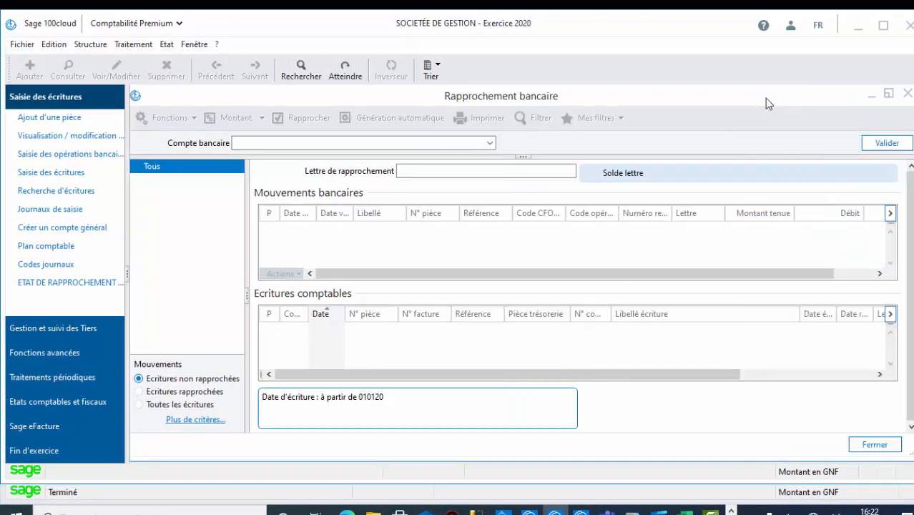
left_click(490, 144)
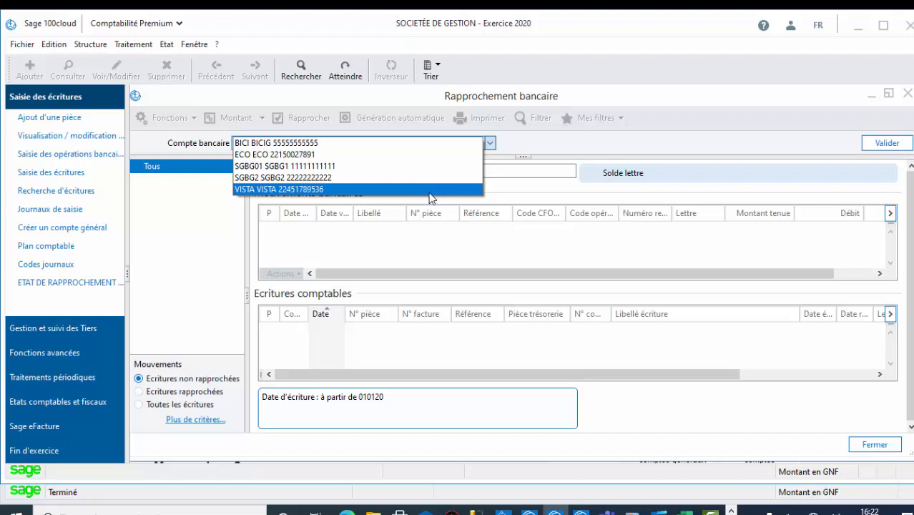
left_click(414, 153)
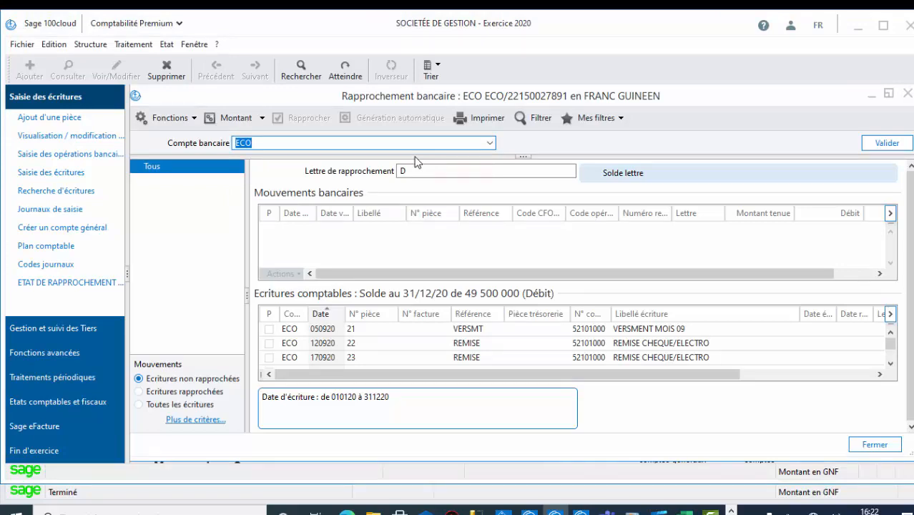
left_click(888, 94)
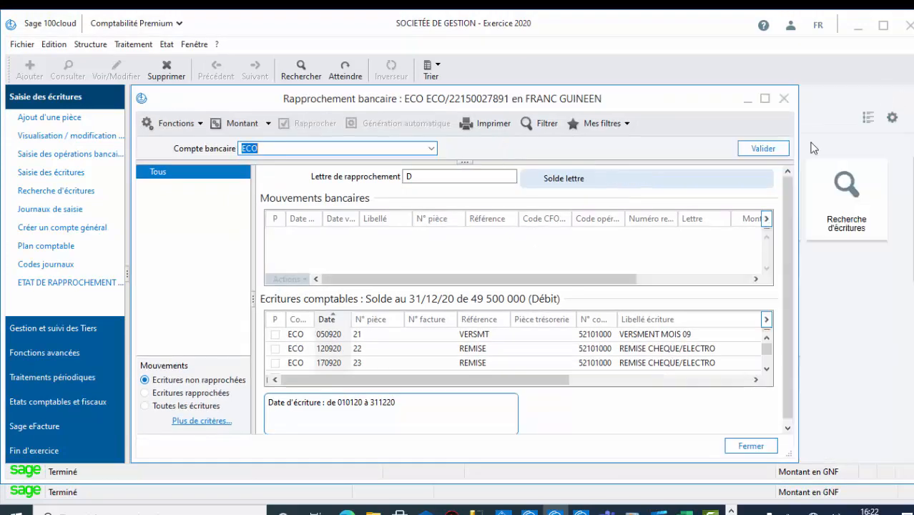
left_click(765, 98)
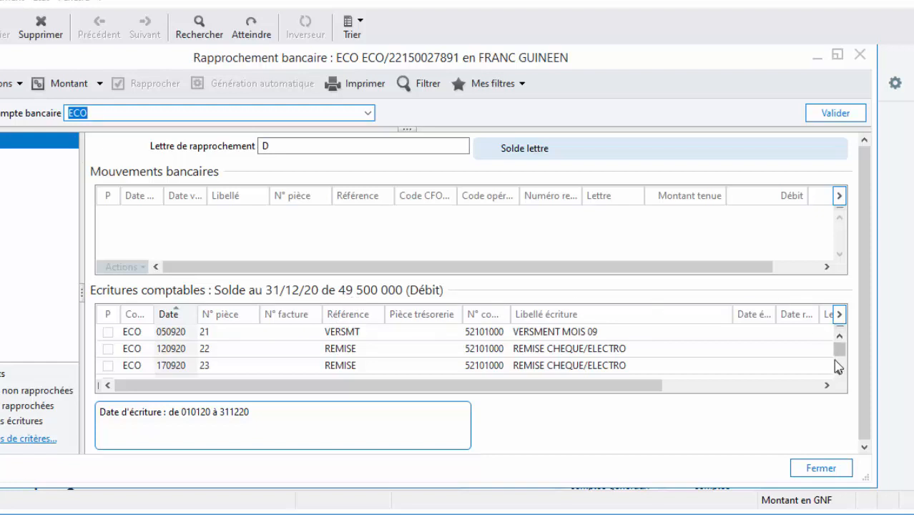
Examine the ECO account's accounting entries, widen the Code CFONB column and close the bank reconciliation
mouse_move(839, 350)
left_mouse_down()
mouse_move(841, 363)
mouse_move(838, 335)
left_mouse_up()
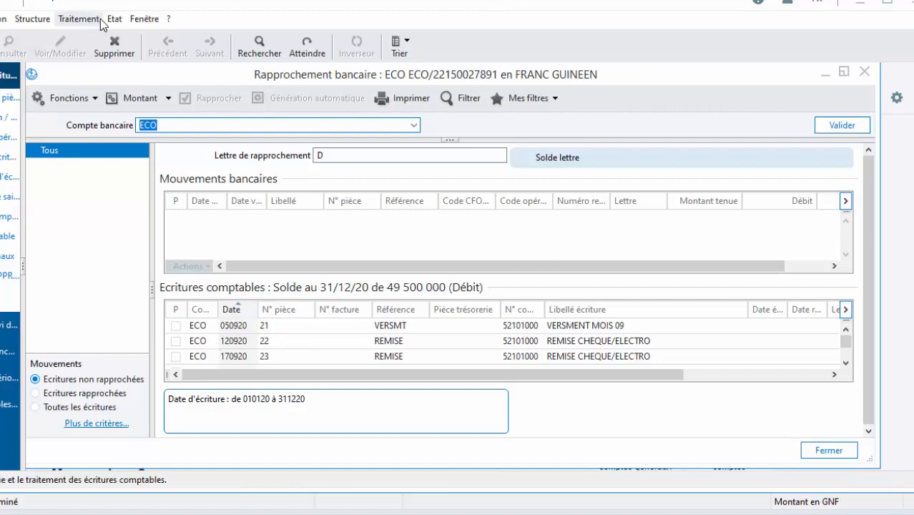
left_click(78, 19)
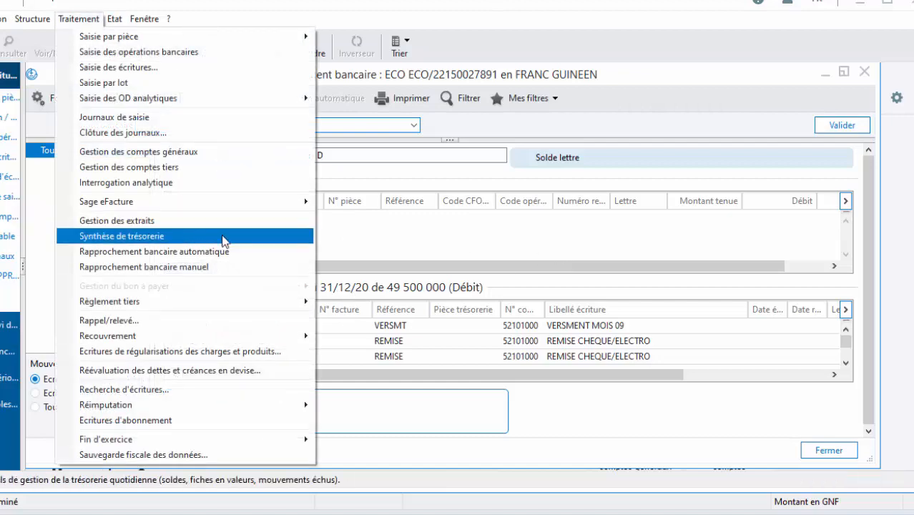
left_click(465, 225)
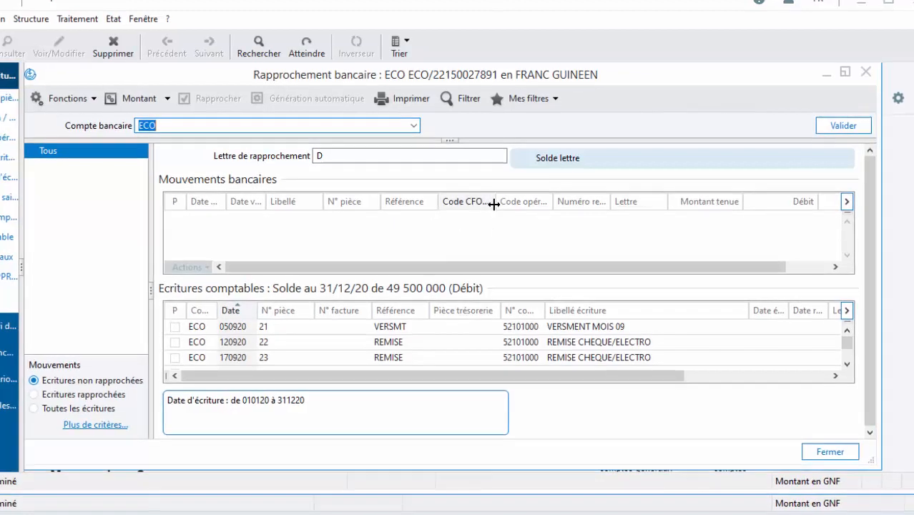
left_click_drag(496, 201, 504, 204)
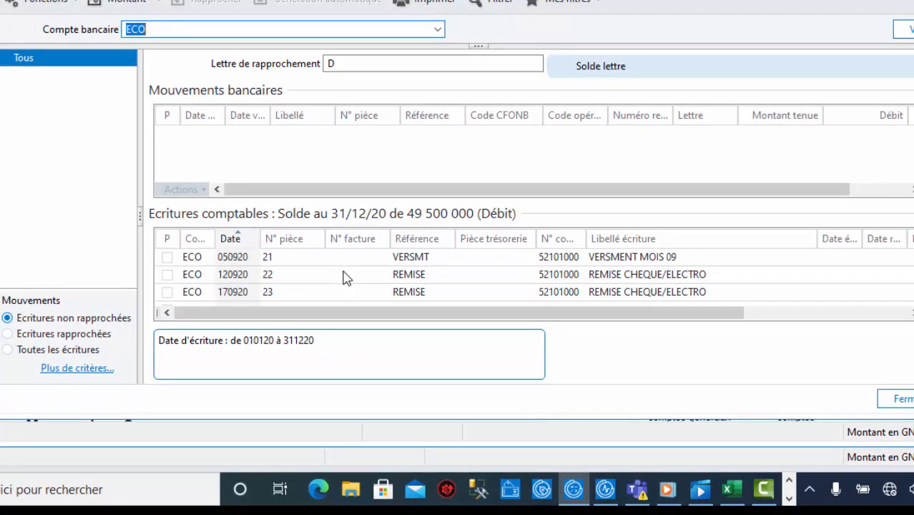
left_click(894, 400)
Open the ECOBANK journal for sept.20 in a maximised window, review its entries and close it
left_click(132, 35)
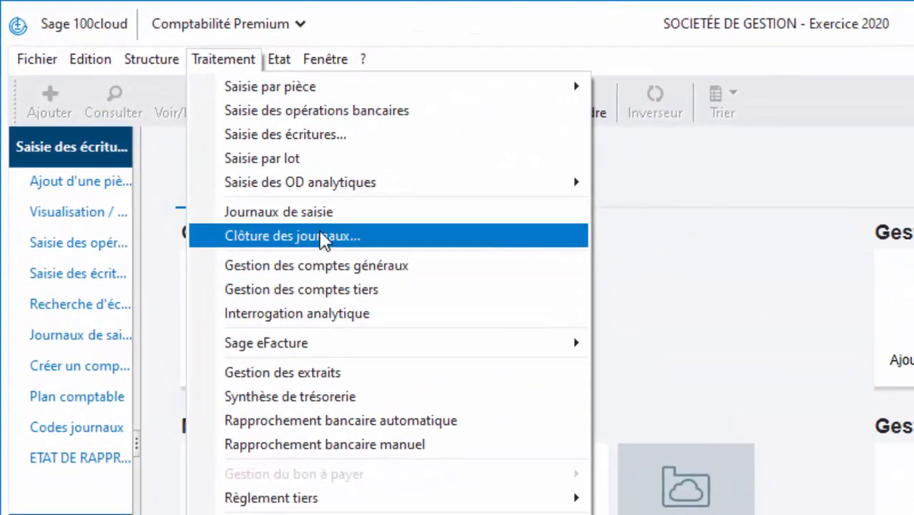
left_click(237, 168)
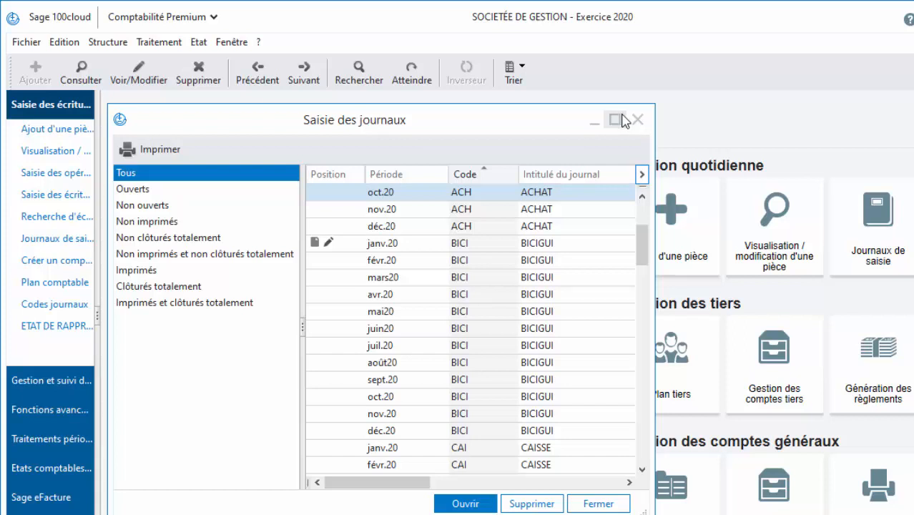
left_click(672, 131)
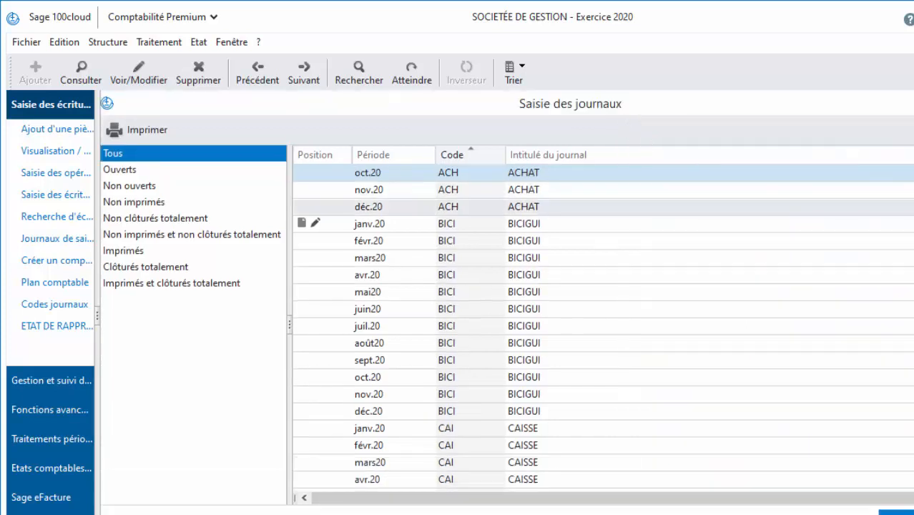
scroll(537, 339, "down", 12)
scroll(538, 339, "up", 2)
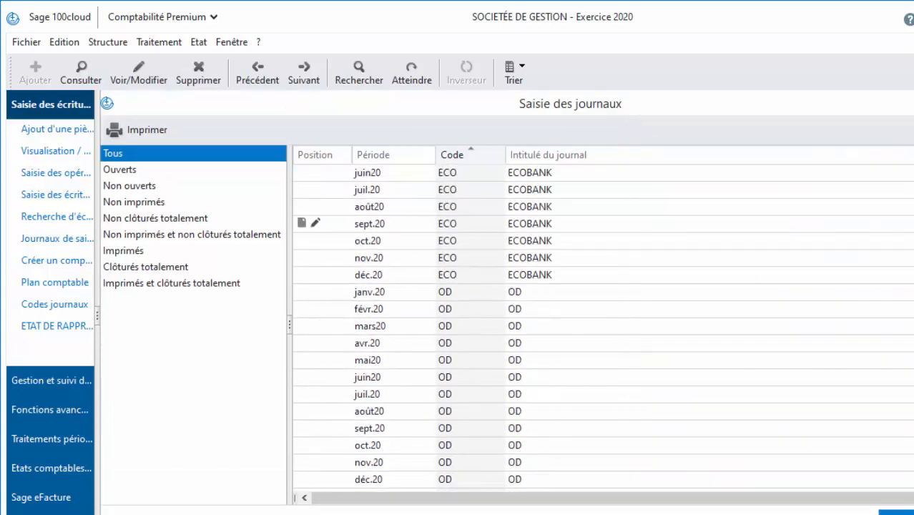
double_click(453, 259)
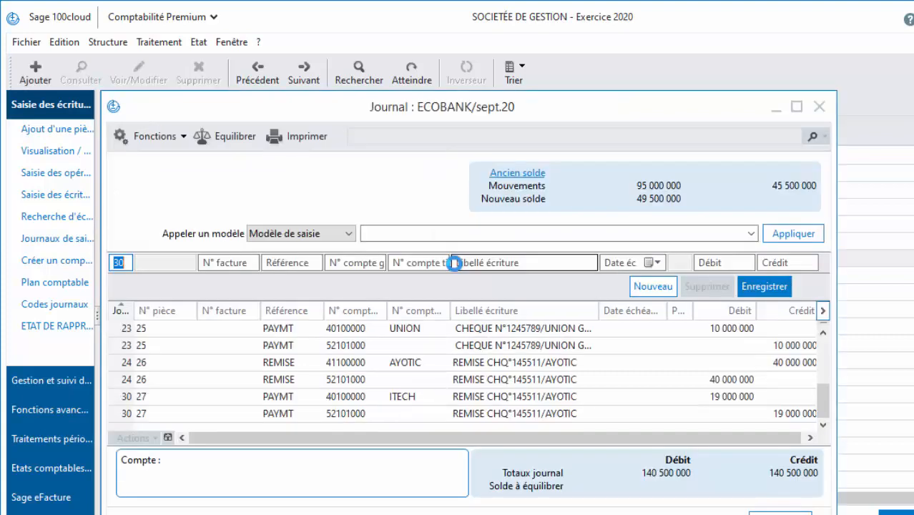
left_click(796, 107)
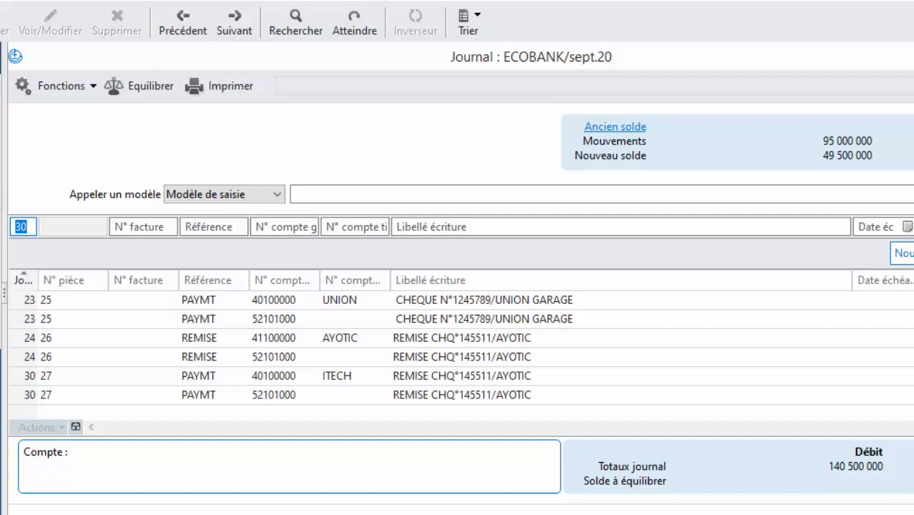
key("Escape")
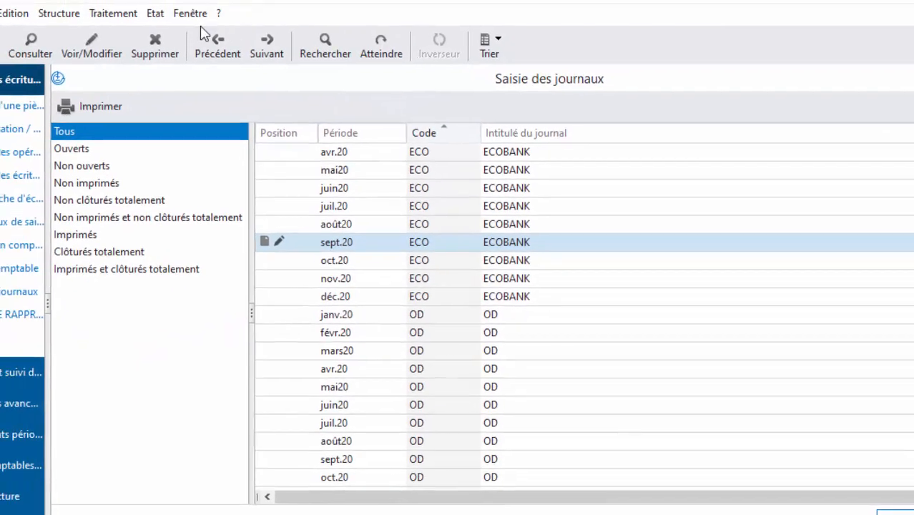
Reopen the automatic bank reconciliation at full size and select the ECO bank account
left_click(113, 13)
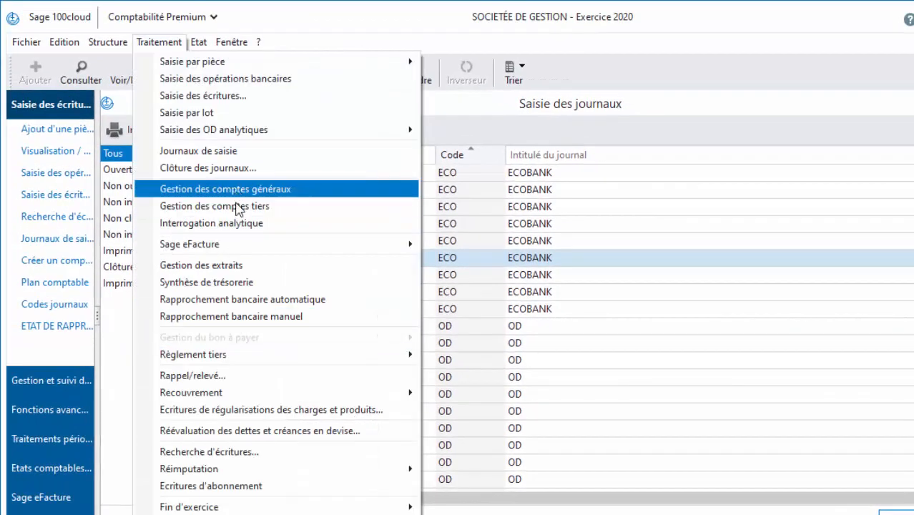
left_click(256, 299)
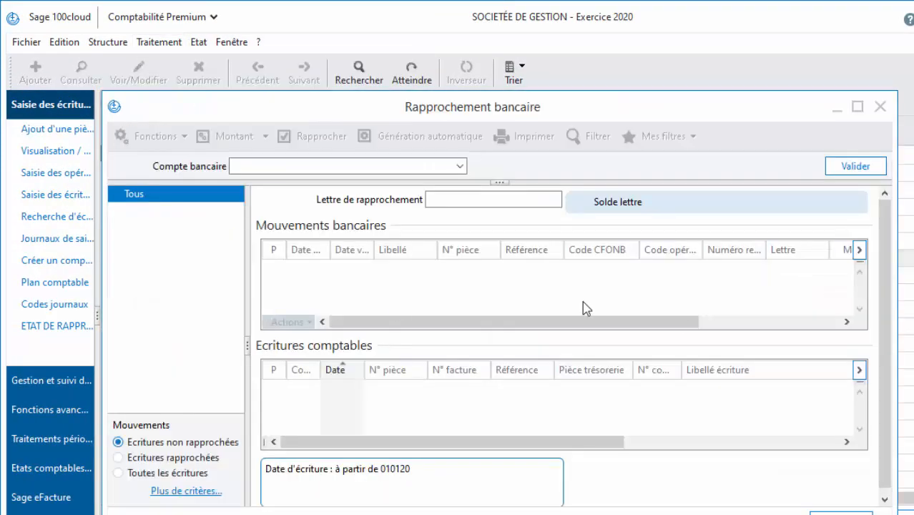
left_click(862, 109)
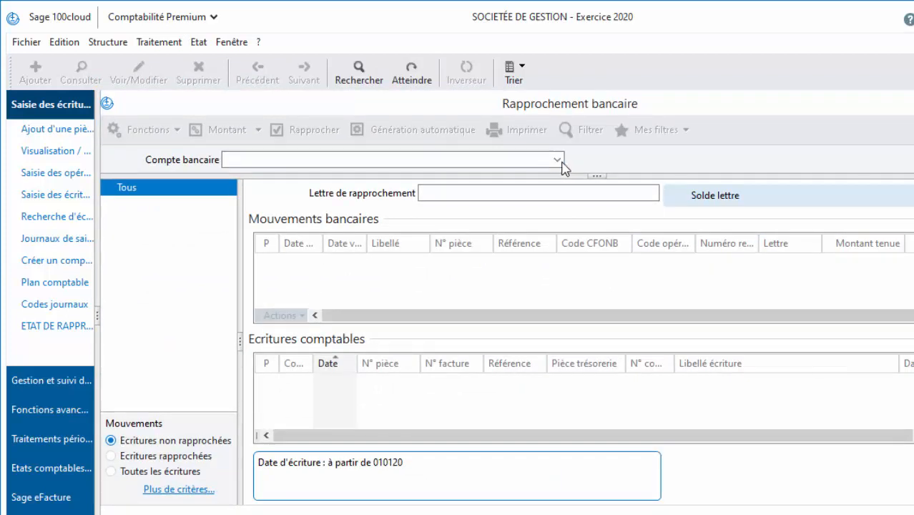
left_click(559, 162)
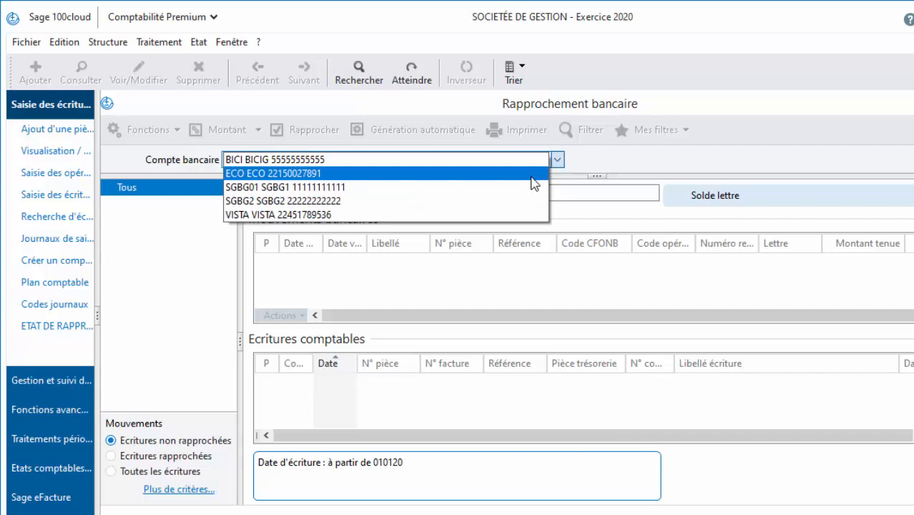
left_click(531, 177)
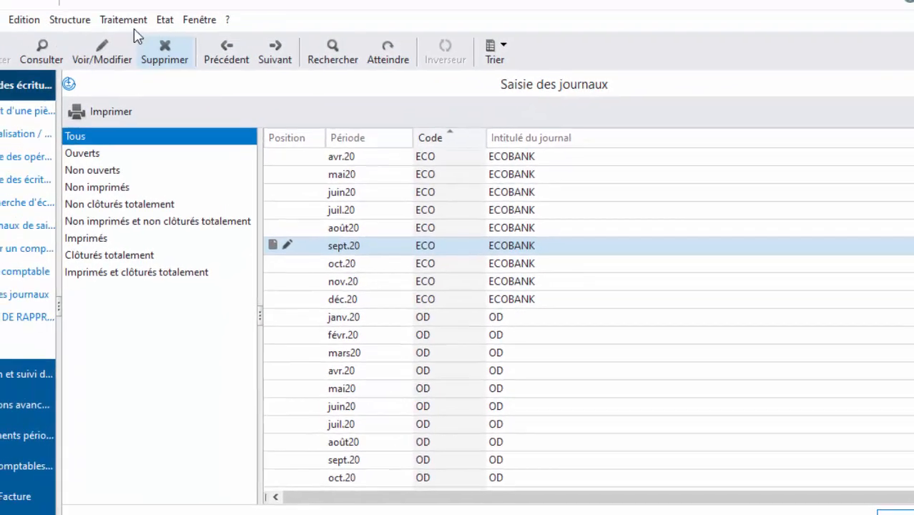
Open the bank statement management in accounting and view the statements of VISTA BANK and SOCIETÉ GENERALE DE BANQUE
left_click(159, 42)
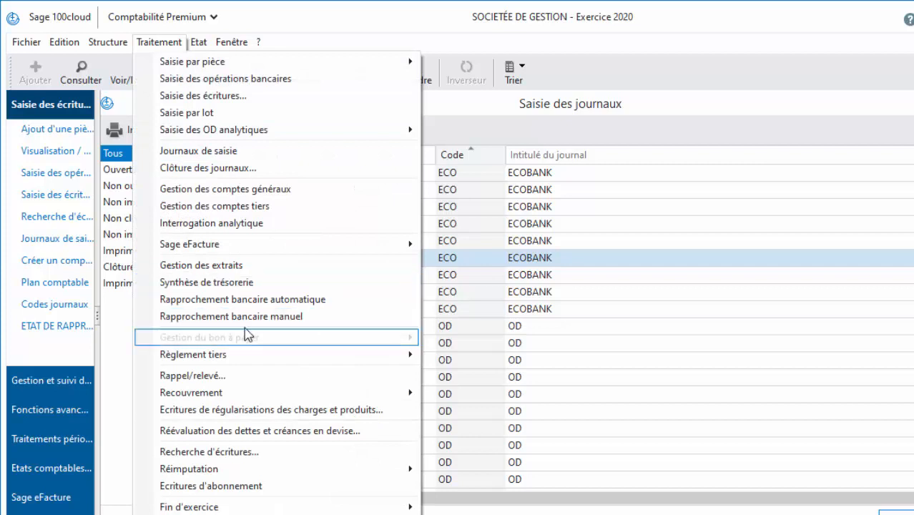
left_click(260, 270)
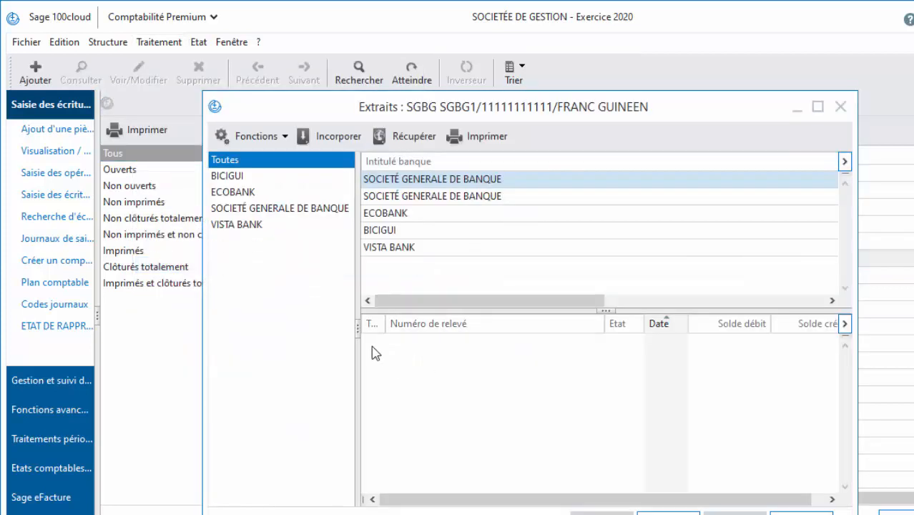
left_click(256, 226)
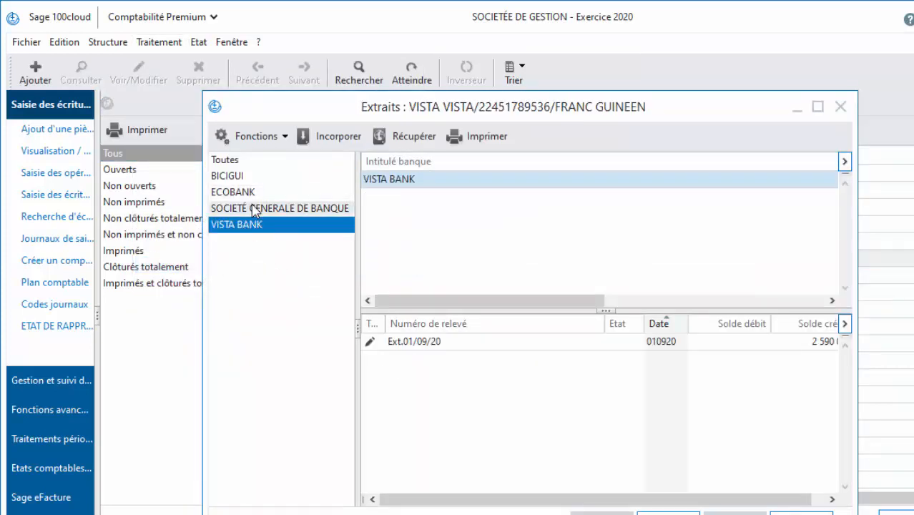
left_click(253, 208)
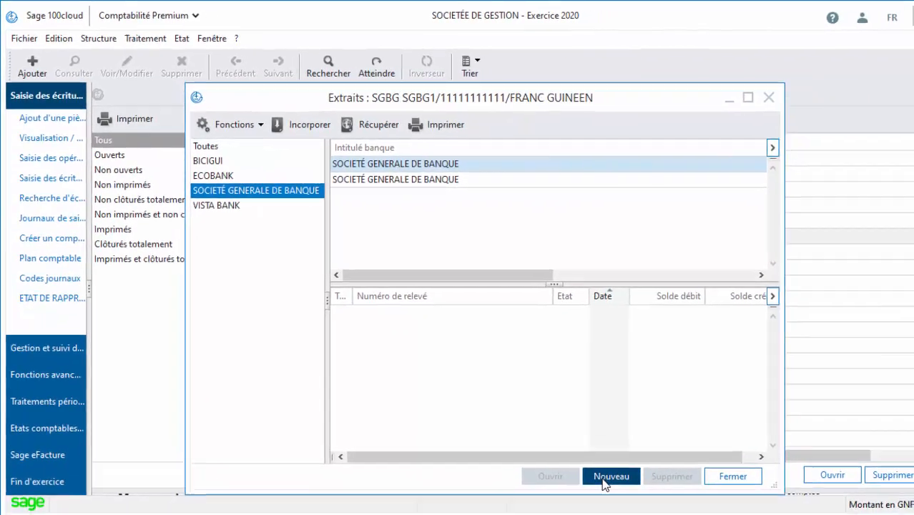
Display a blank new statement for SOCIETÉ GENERALE DE BANQUE, and close it and the statement list without entering anything
left_click(630, 509)
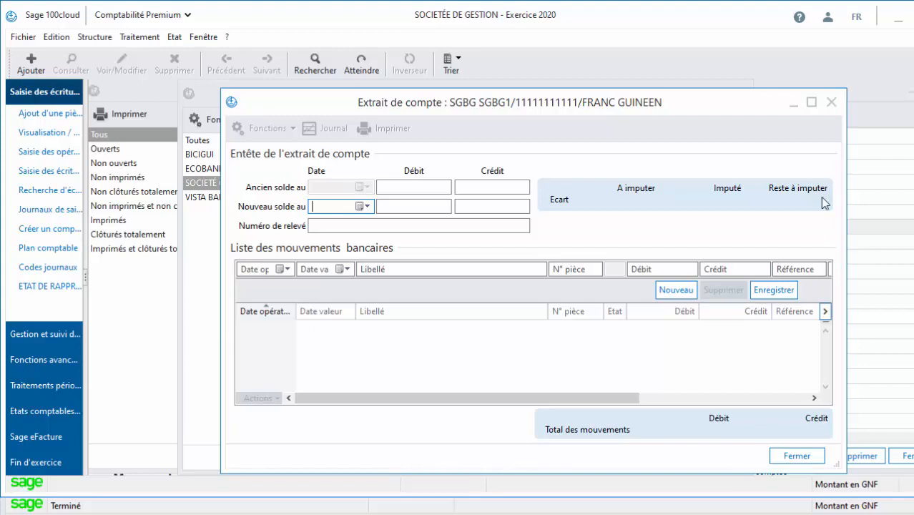
left_click(828, 103)
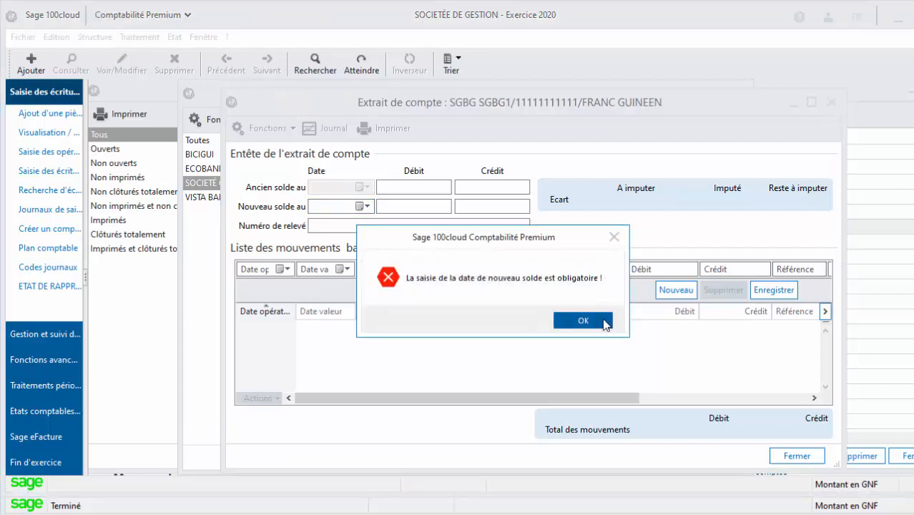
left_click(605, 323)
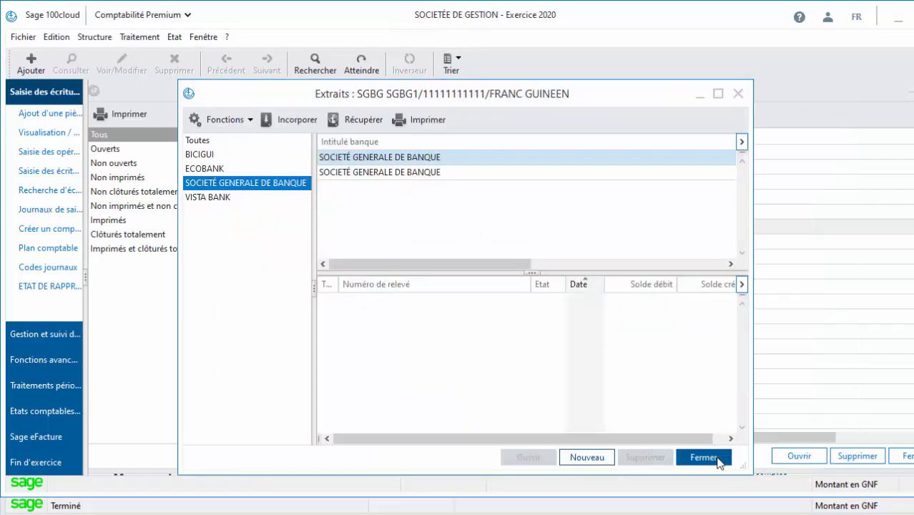
left_click(718, 461)
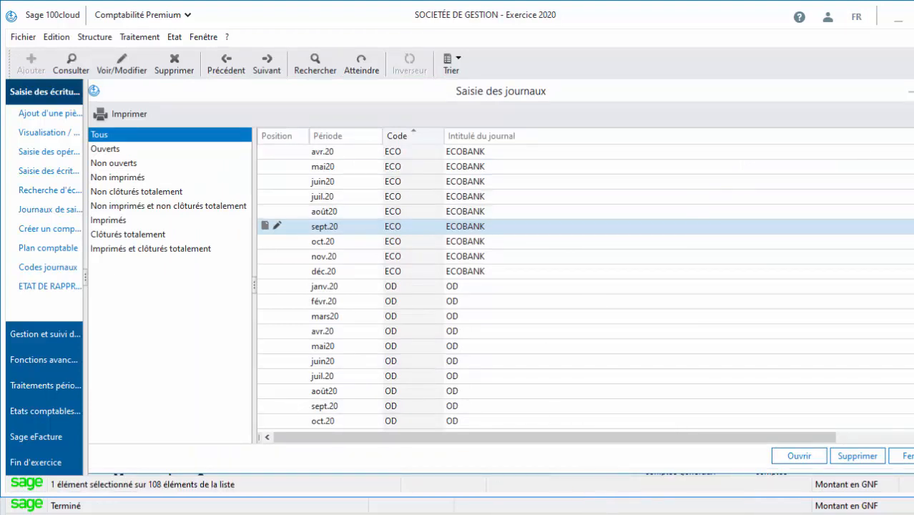
Switch to Trésorerie Premium, open the bank statement management in a maximised window and show the ECOBANK account
left_click(631, 463)
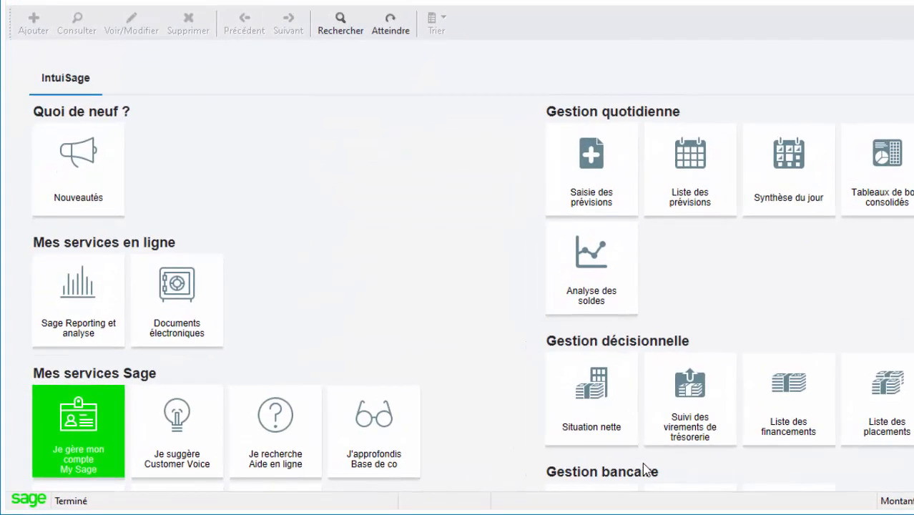
left_click(147, 2)
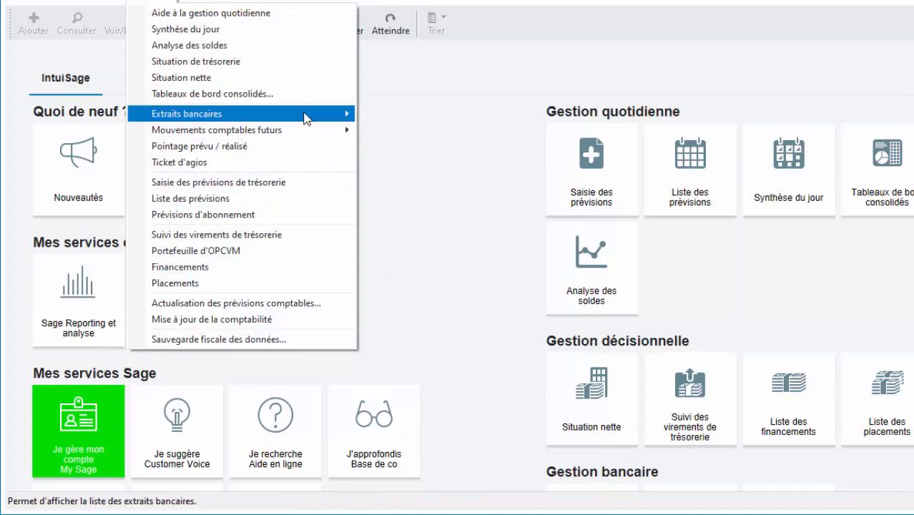
mouse_move(325, 119)
left_click(436, 114)
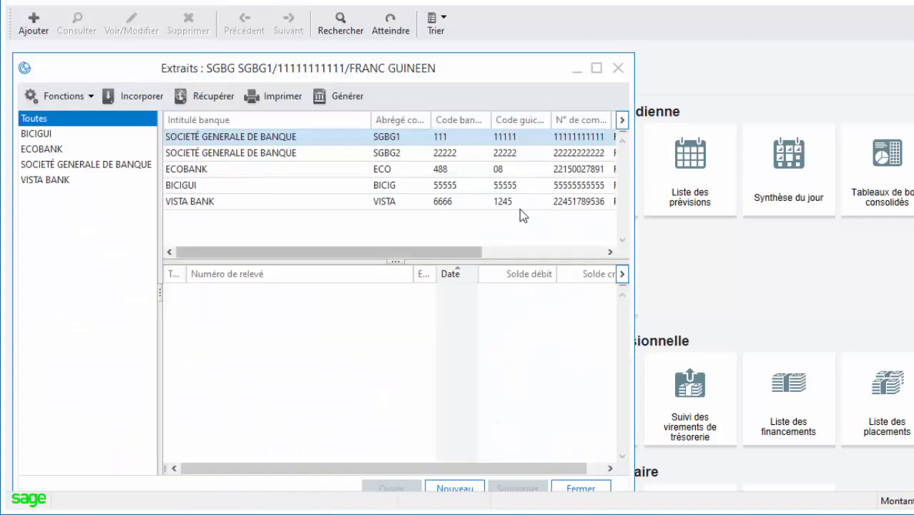
left_click(598, 68)
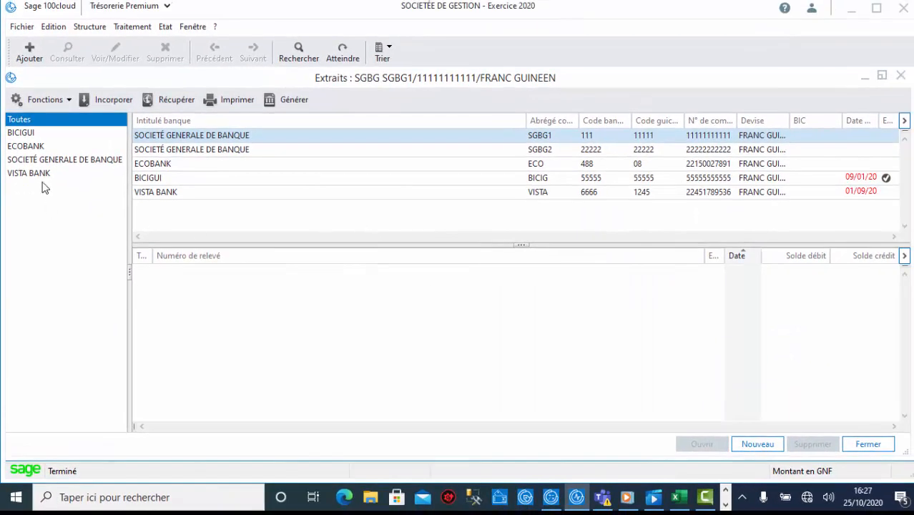
left_click(37, 146)
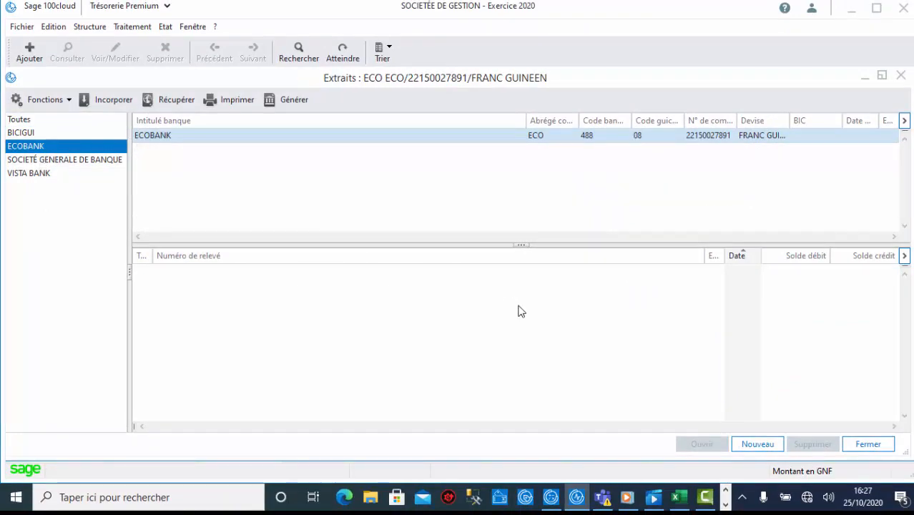
Review the September bank statement in Excel, return to Trésorerie Premium and display the available bank statement commands
mouse_move(690, 498)
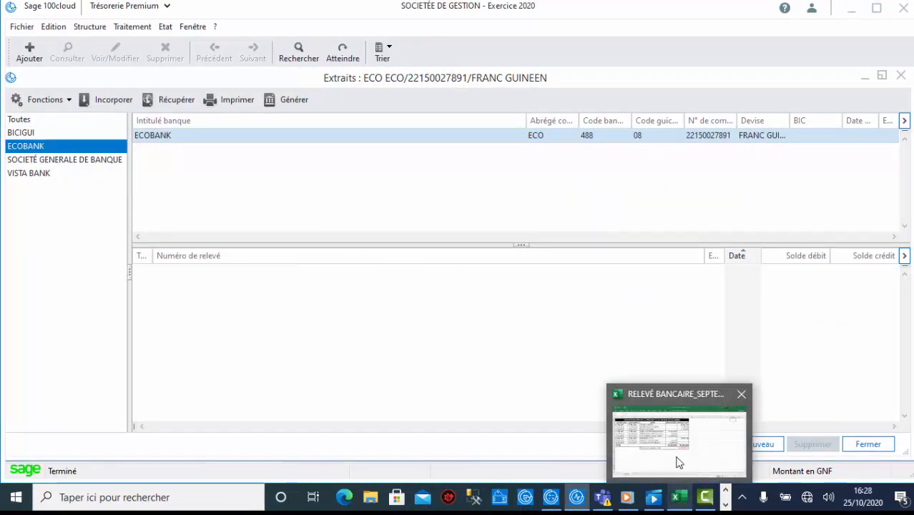
left_click(677, 458)
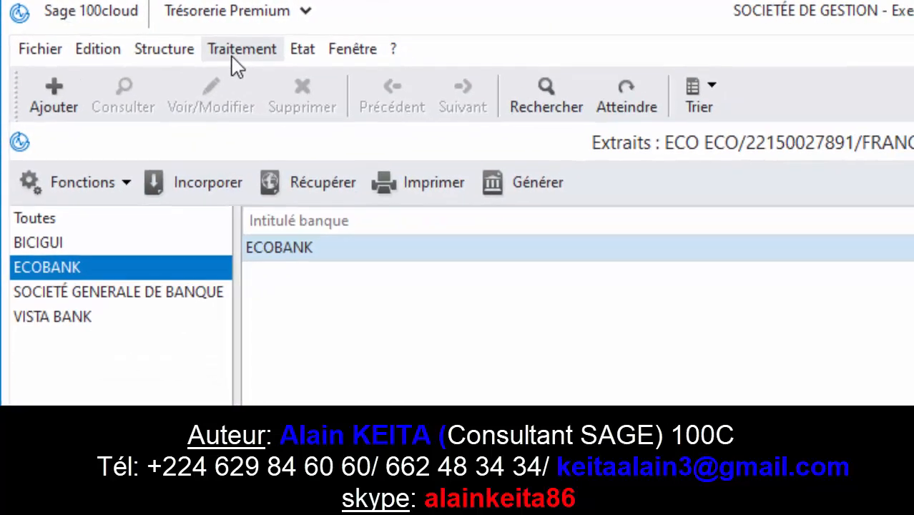
left_click(291, 59)
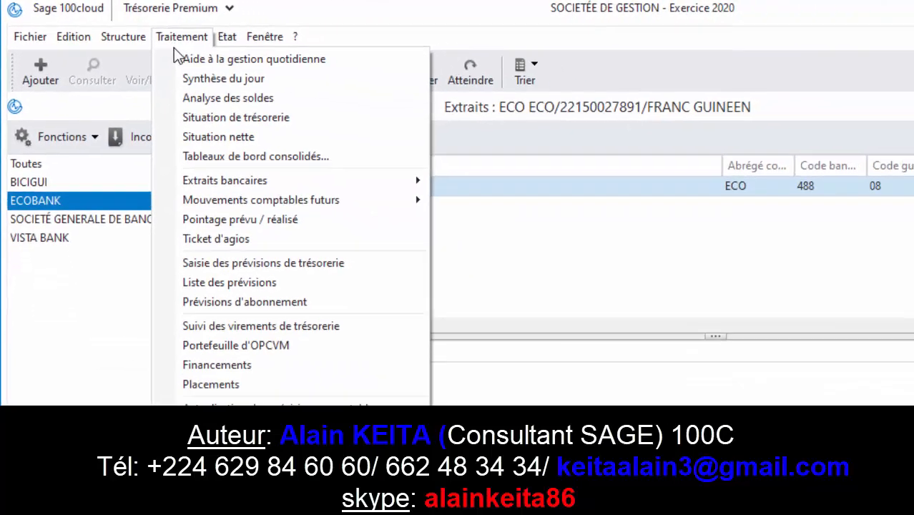
mouse_move(351, 183)
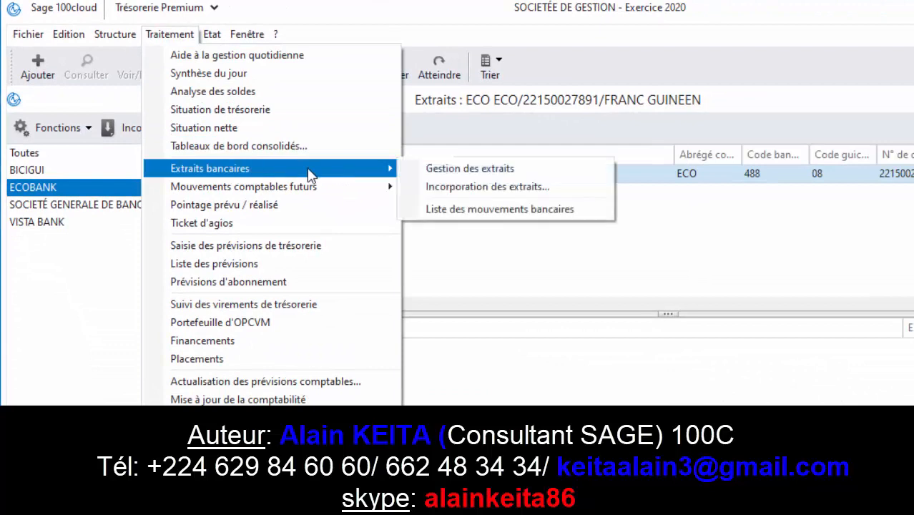
left_click(73, 247)
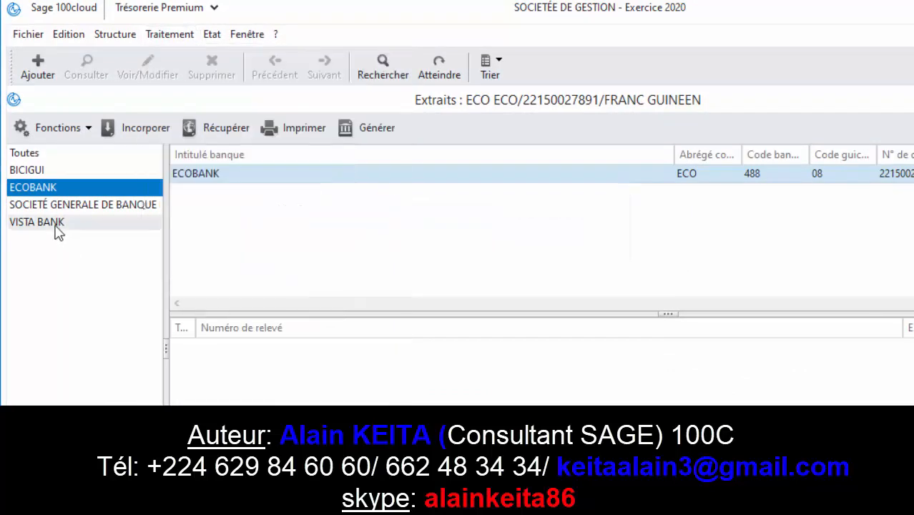
Open VISTA BANK's statement Ext.01/09/20, review its header and bank movements, and close it
left_click(55, 226)
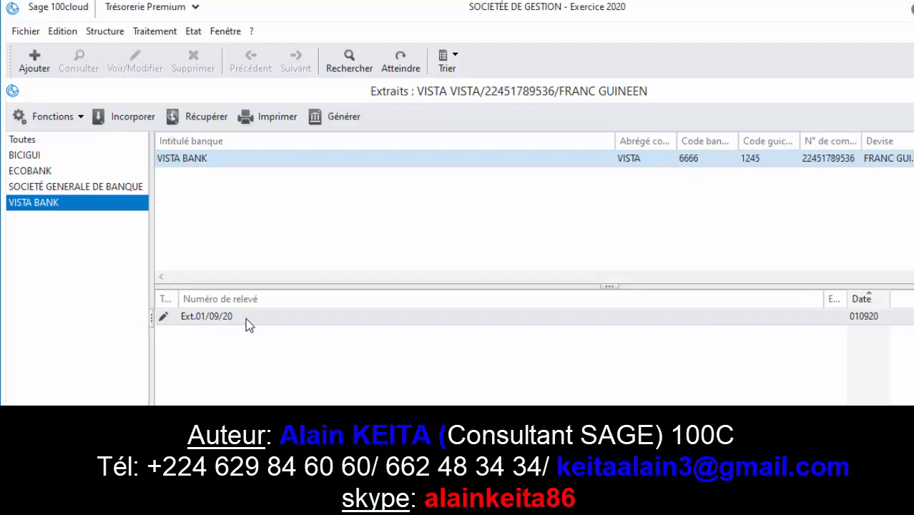
double_click(344, 319)
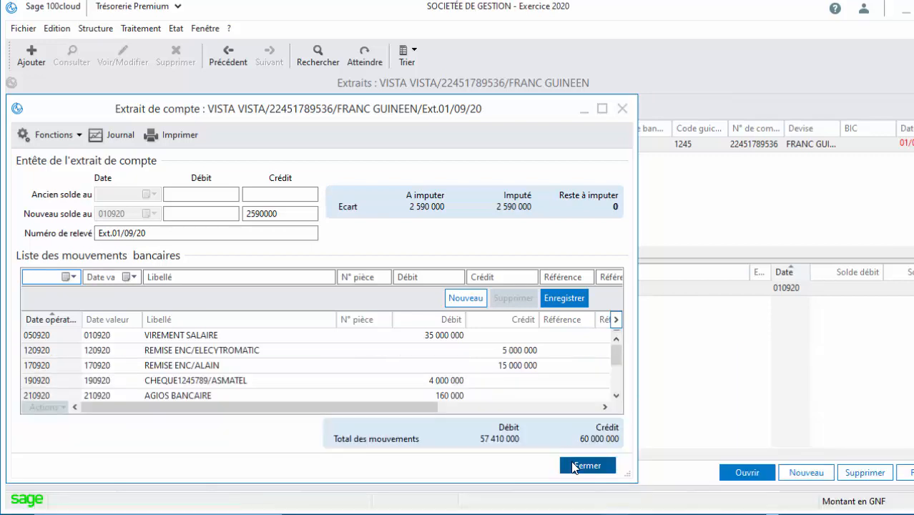
left_click(561, 467)
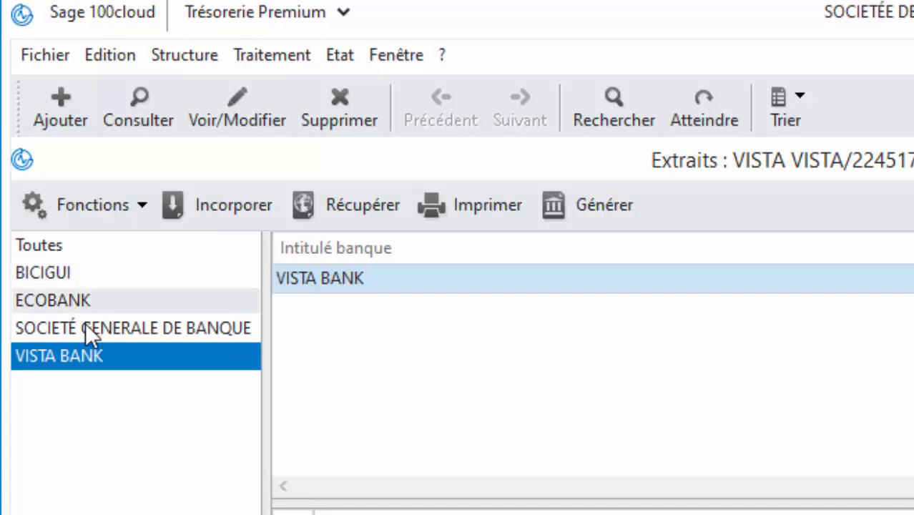
Import ECOBANK's bank statement with the incorporation assistant, using the option "Importer des extraits avec un format paramétrable"
left_click(79, 304)
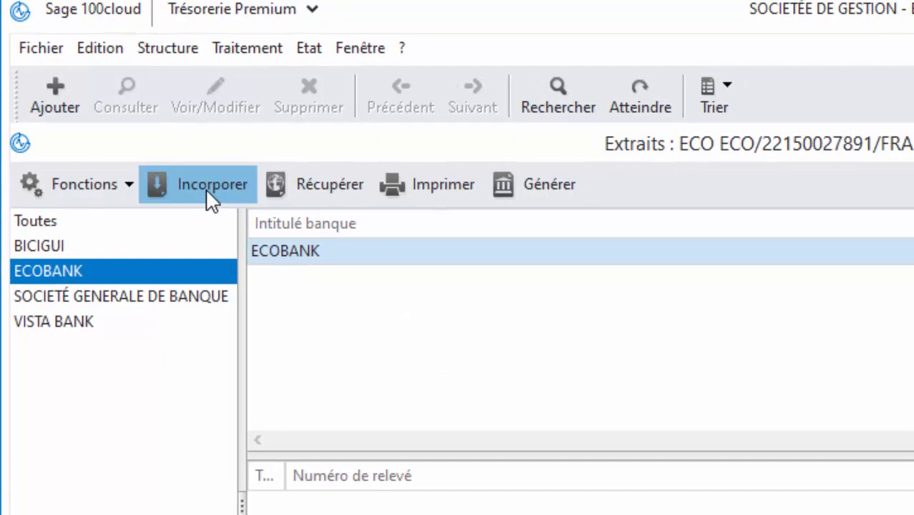
left_click(240, 205)
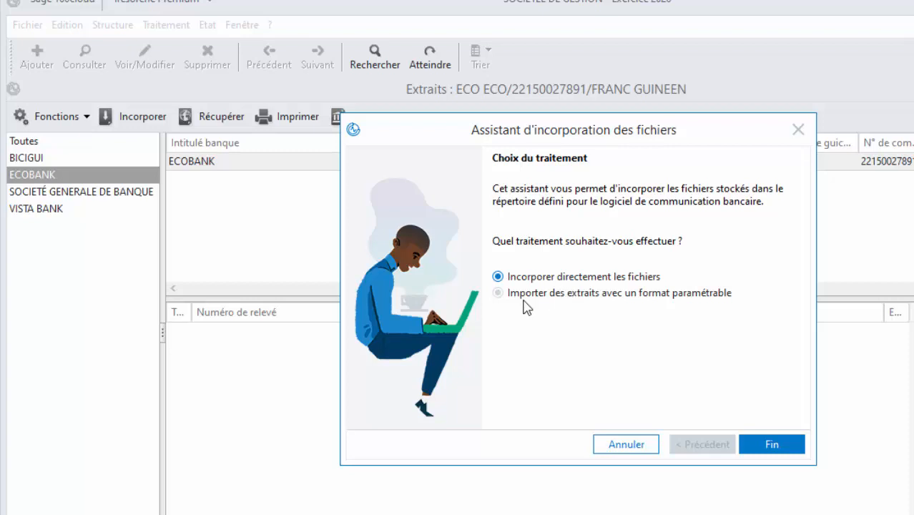
left_click(498, 294)
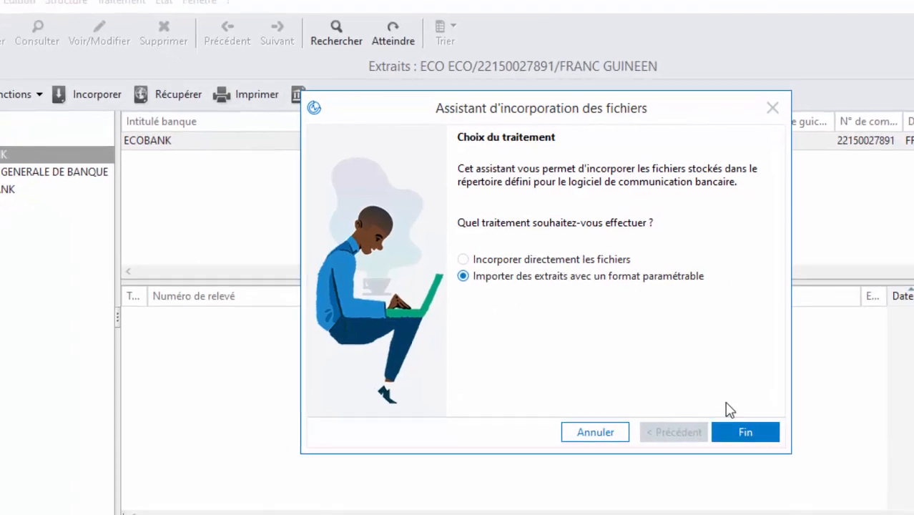
left_click(708, 419)
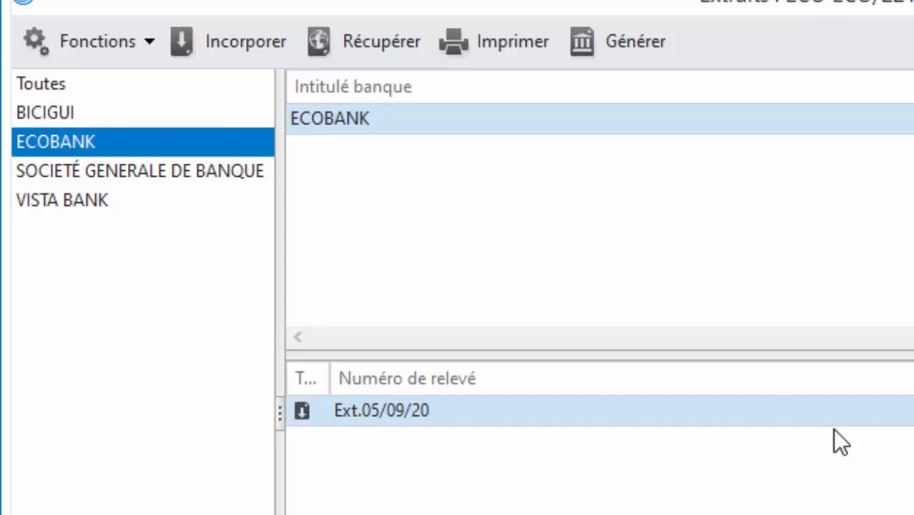
Open ECOBANK's statement Ext.05/09/20 in a maximised window, review its header and all bank movements, and close it
double_click(737, 421)
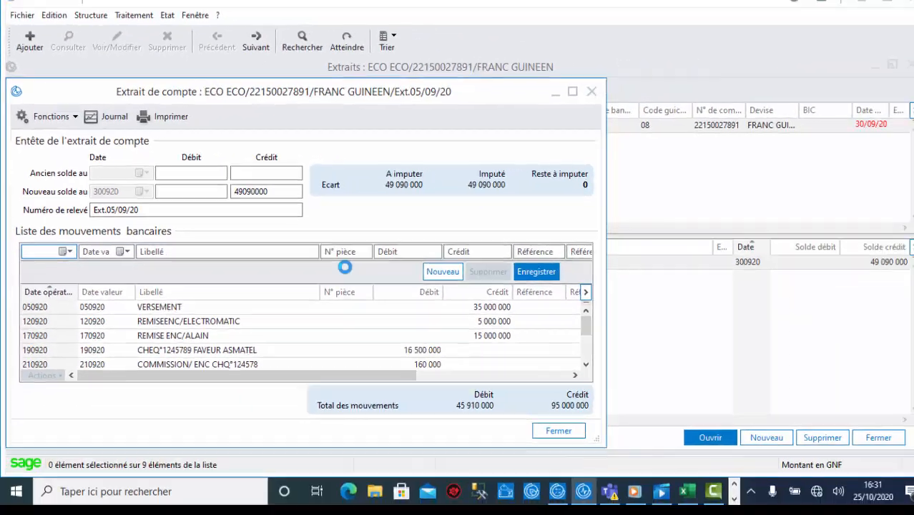
left_click(572, 91)
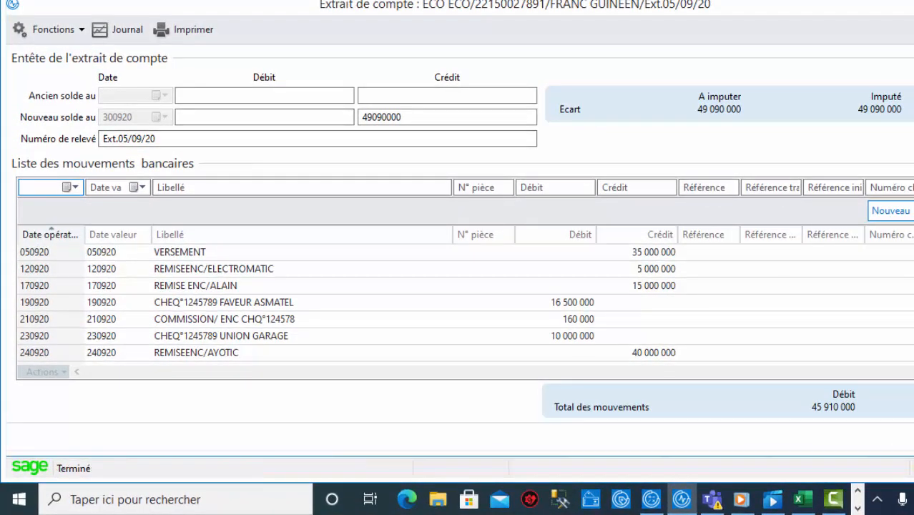
scroll(348, 302, "down", 2)
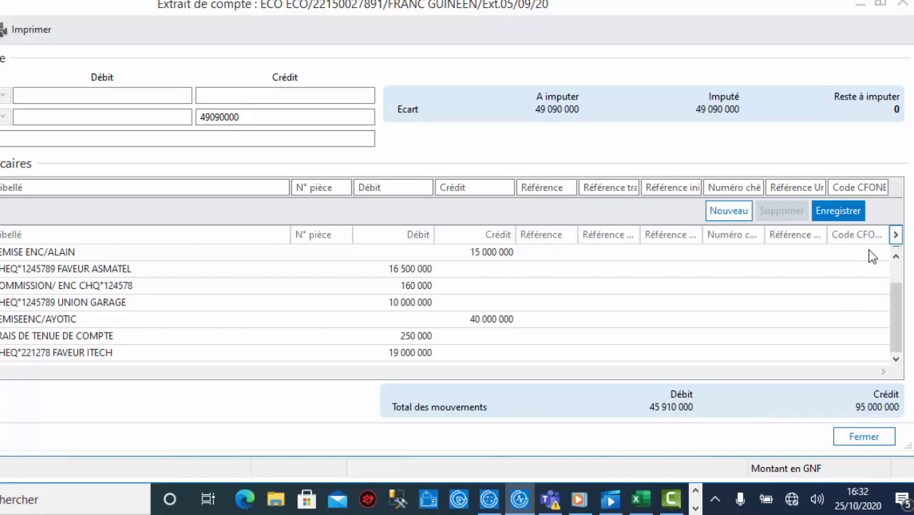
left_click(846, 437)
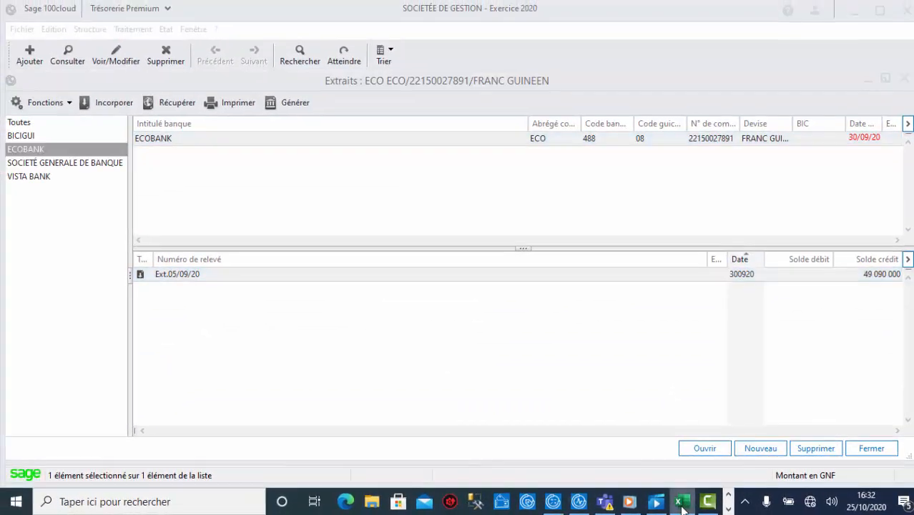
Compare the import with the September bank statement in Excel, return to Trésorerie Premium and close the statement list
left_click(641, 499)
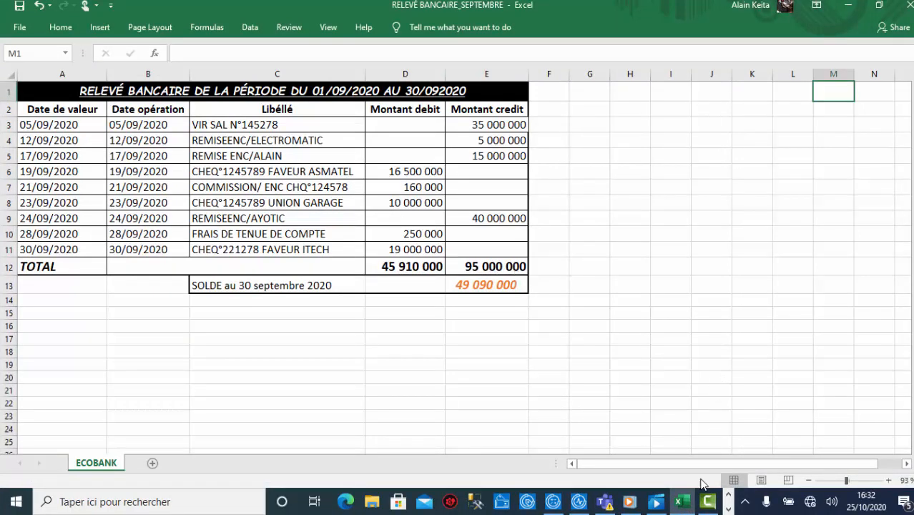
mouse_move(579, 503)
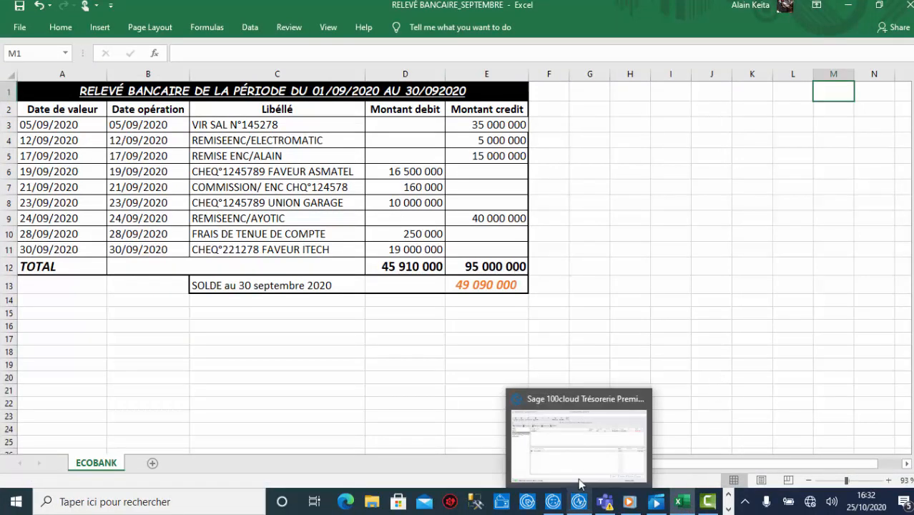
left_click(579, 484)
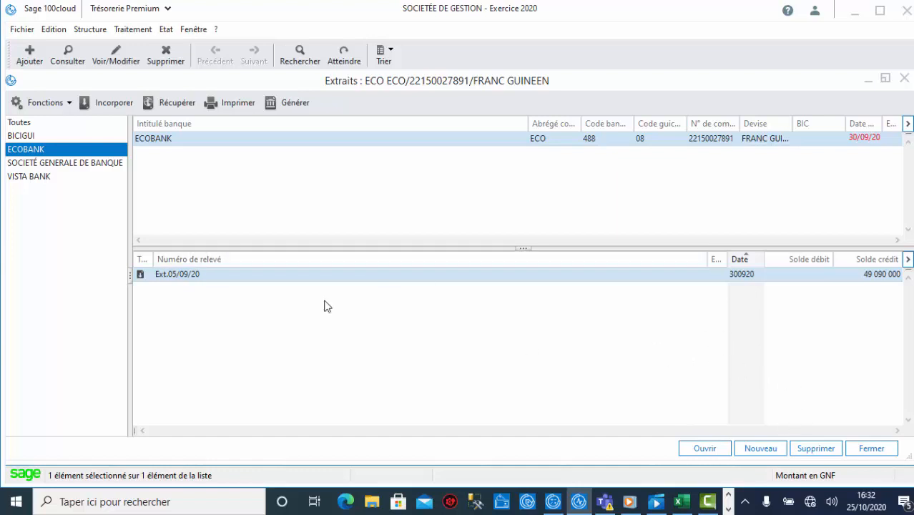
left_click(866, 449)
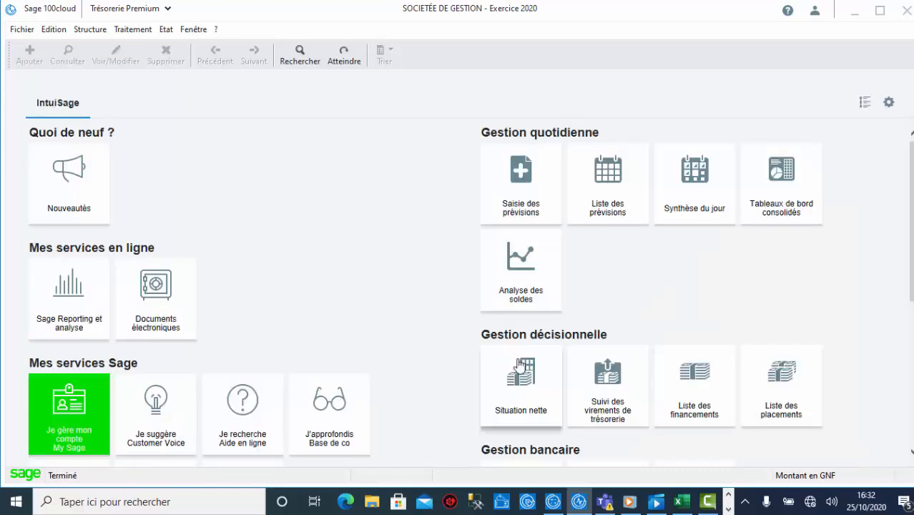
Switch to Comptabilité Premium and open the automatic bank reconciliation in a maximised window
left_click(576, 494)
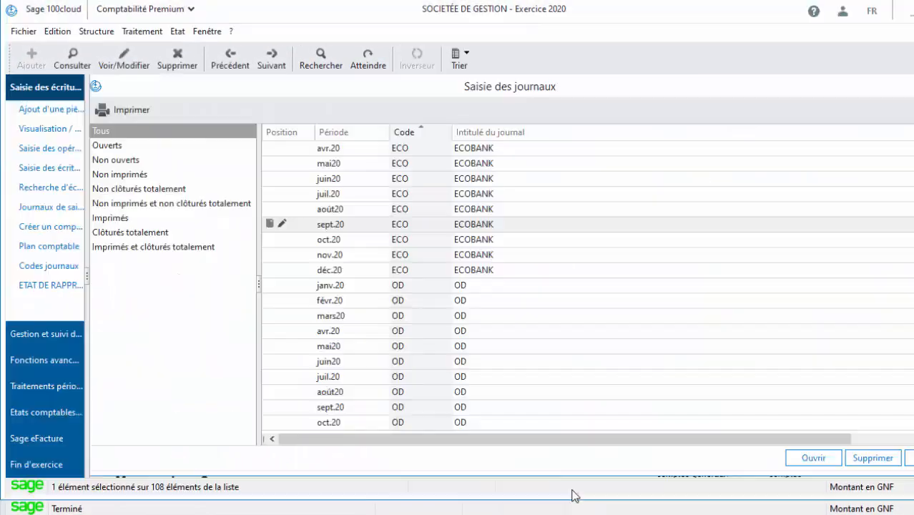
left_click(136, 33)
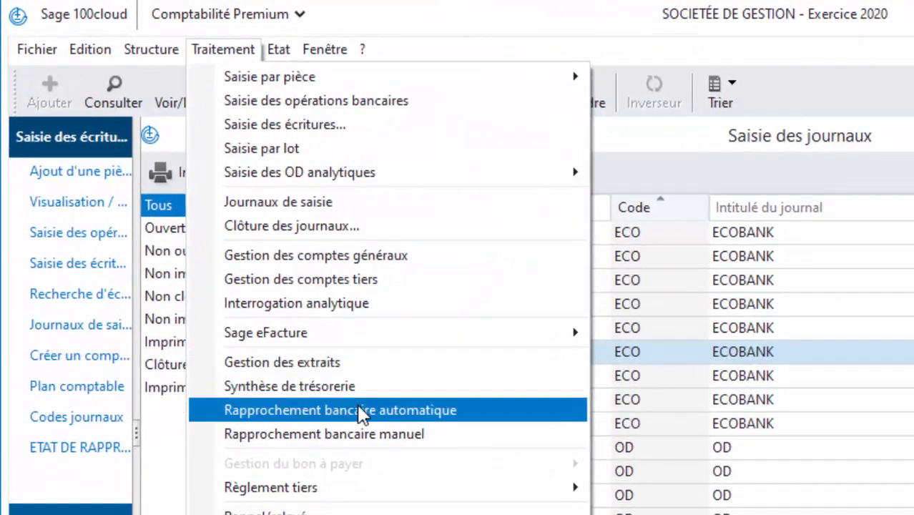
left_click(373, 429)
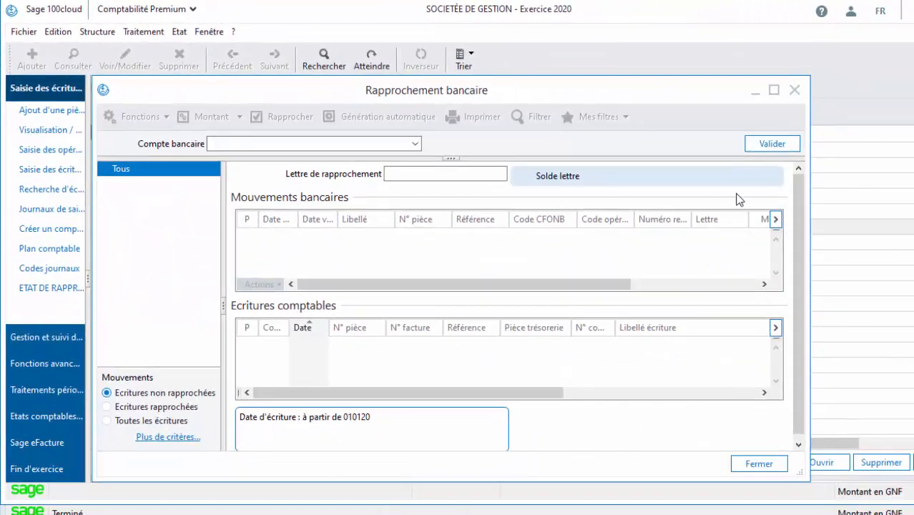
left_click(776, 92)
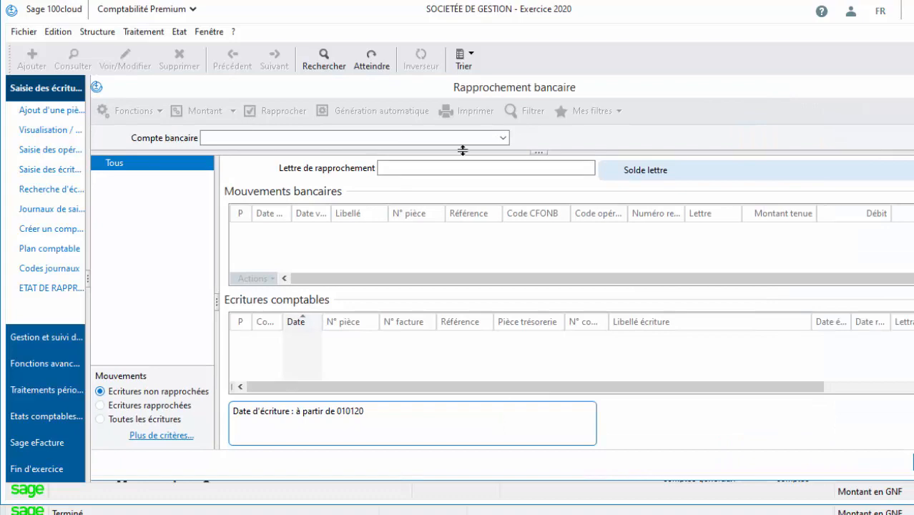
left_click(503, 140)
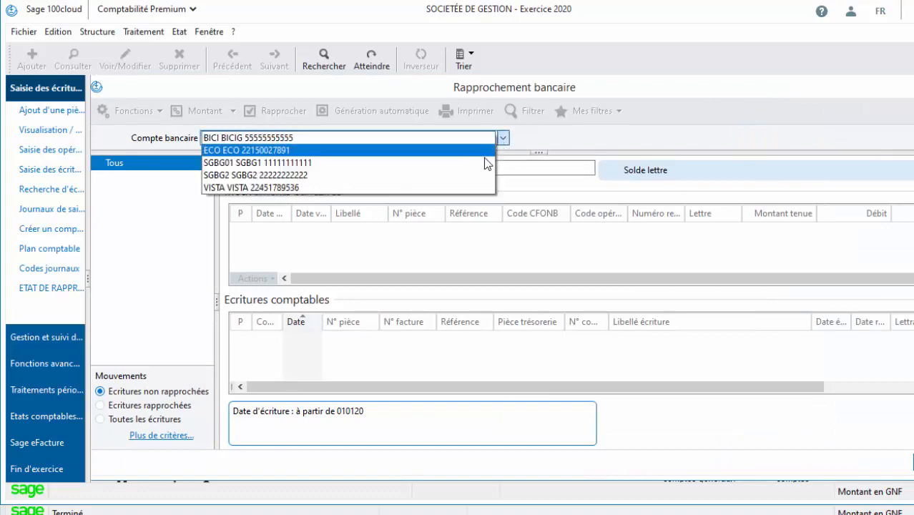
left_click(480, 163)
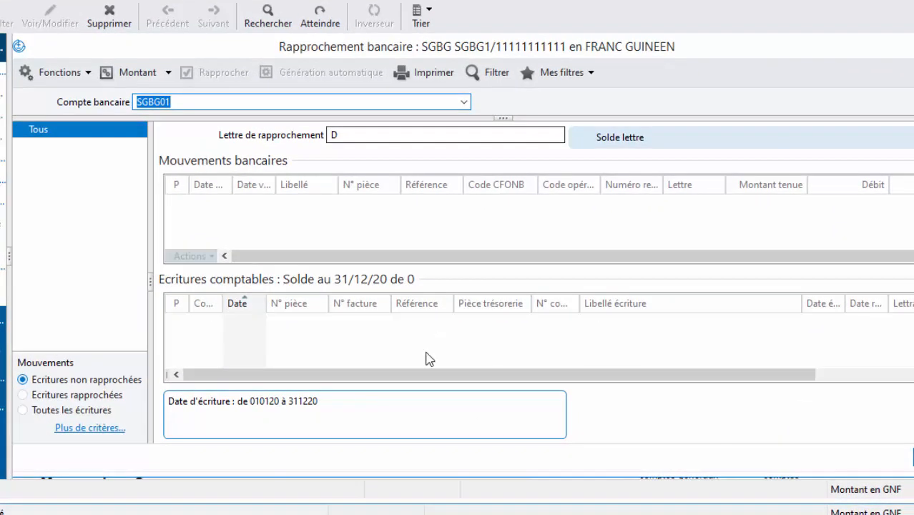
left_click(465, 102)
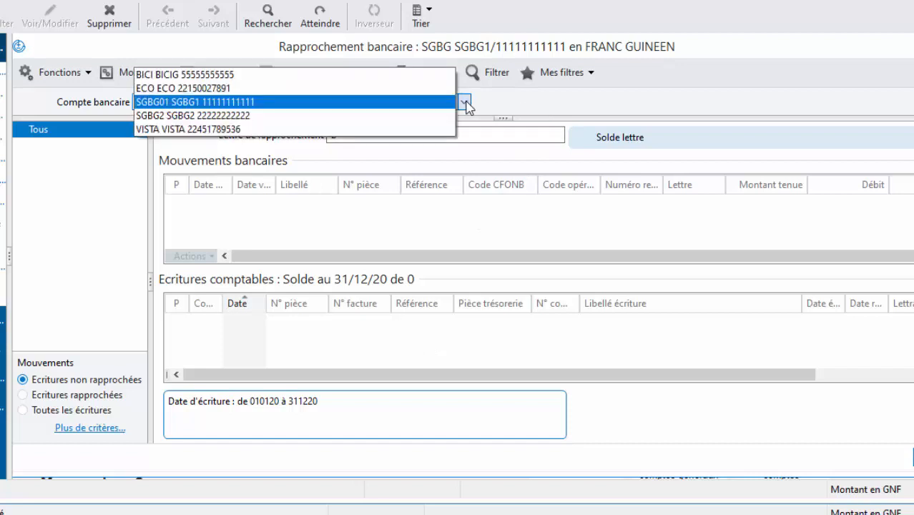
left_click(429, 75)
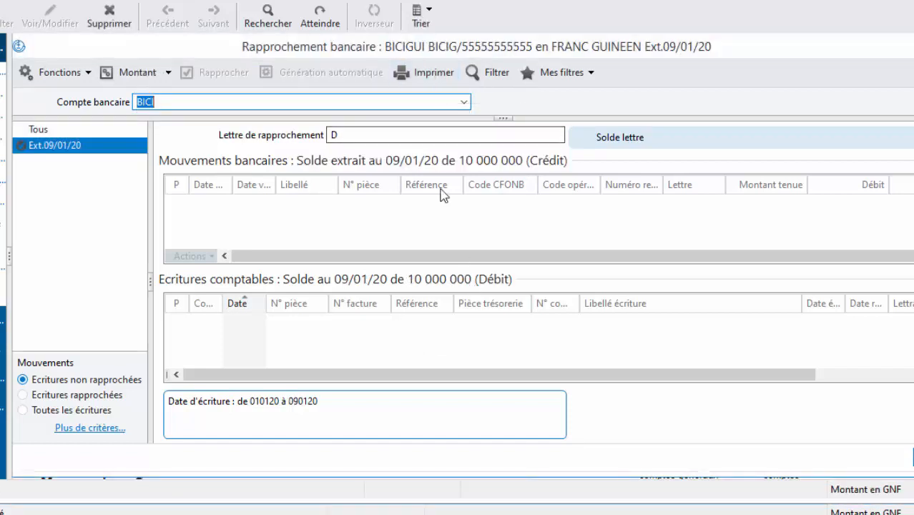
Load the ECO bank account in the reconciliation and run the automatic reconciliation by amount with the default matching settings
left_click(465, 102)
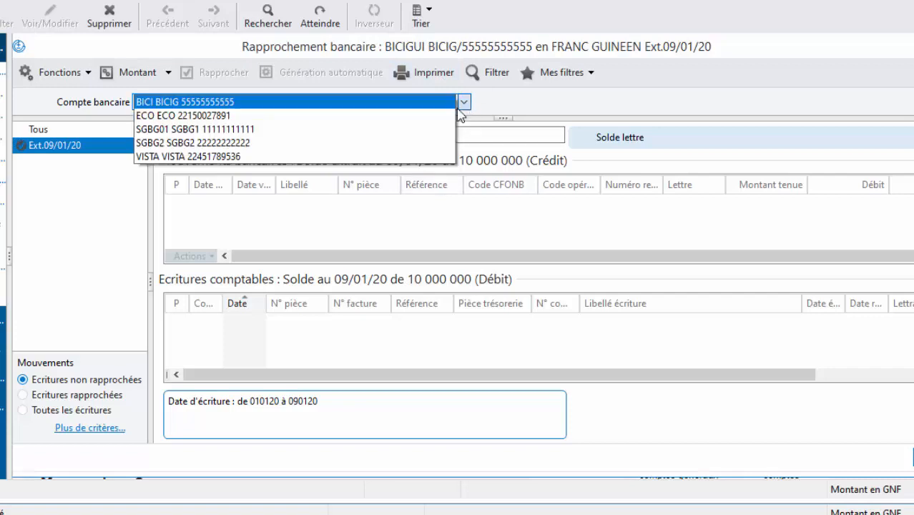
left_click(449, 118)
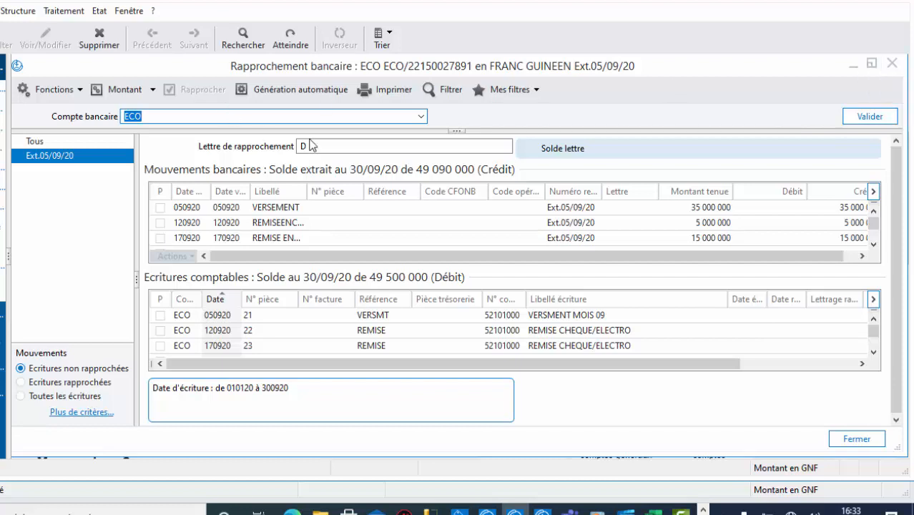
left_click(84, 93)
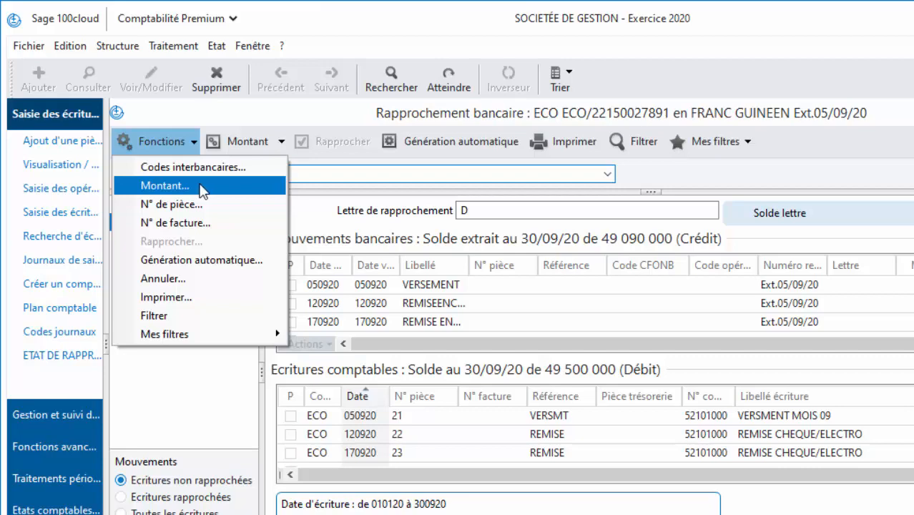
left_click(200, 188)
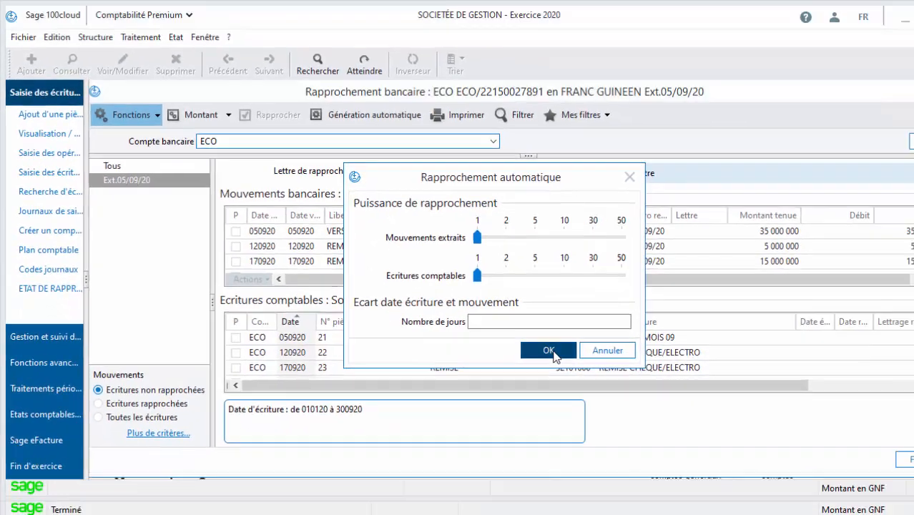
left_click(622, 396)
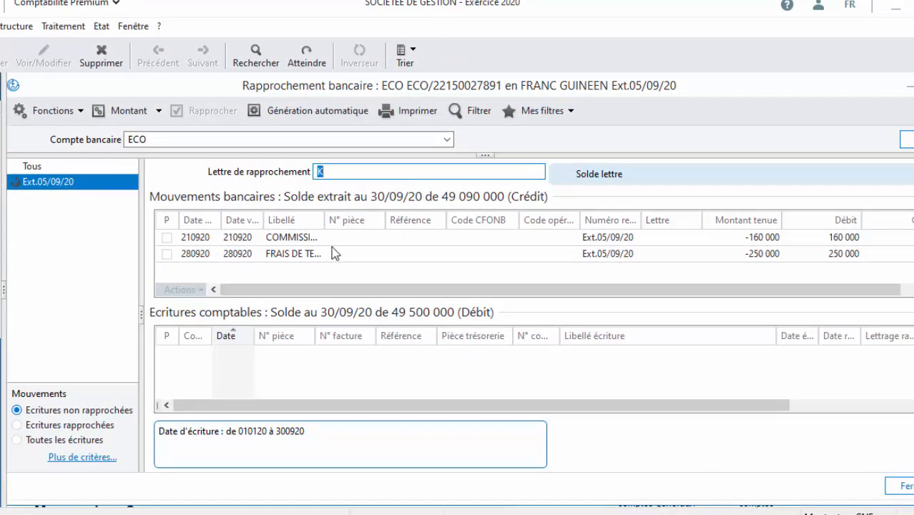
Widen the bank movements' Libellé column, examine the reconciled entries and return to the unreconciled ones
left_click_drag(324, 220, 366, 221)
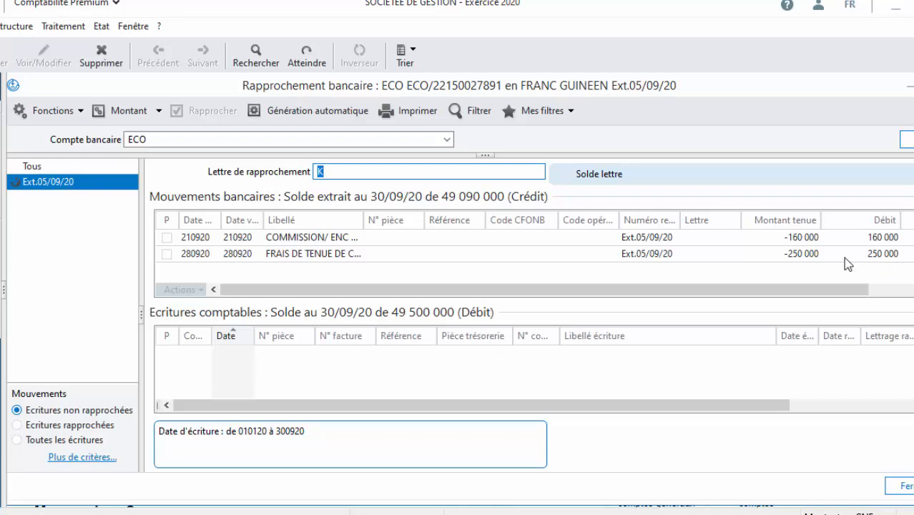
left_click(20, 427)
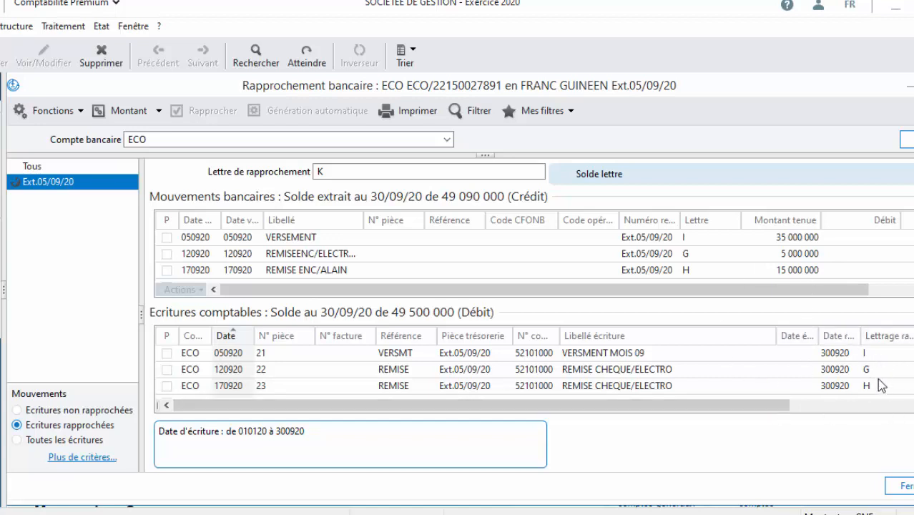
left_click_drag(757, 406, 503, 404)
left_click(17, 410)
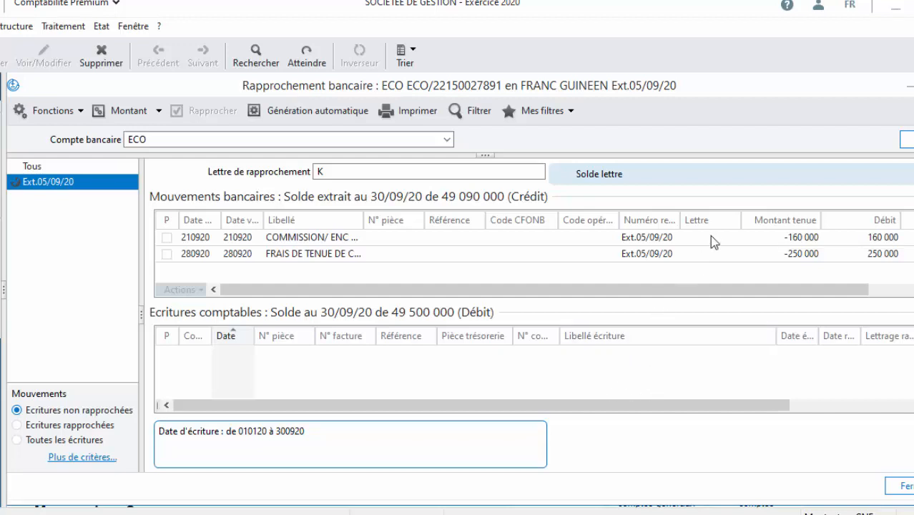
Open the ECOBANK entry journal for September 2020 in a maximised window
left_click(60, 28)
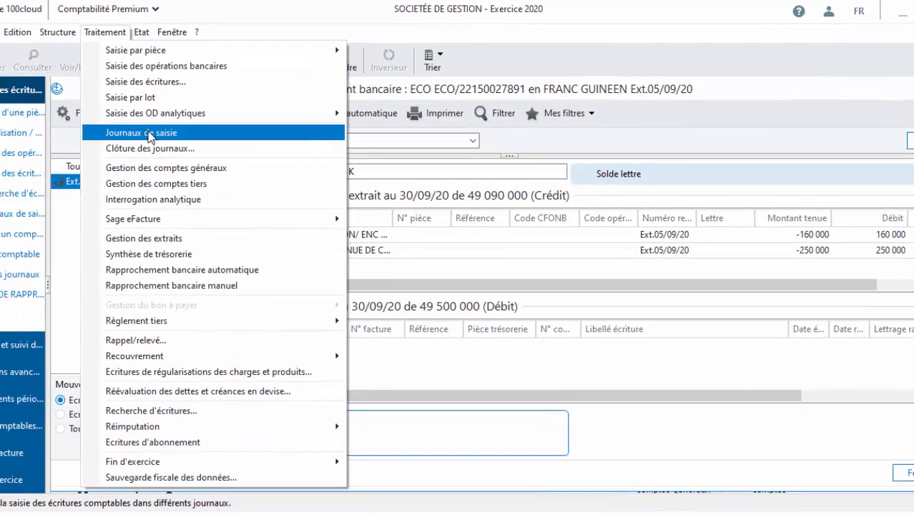
left_click(91, 131)
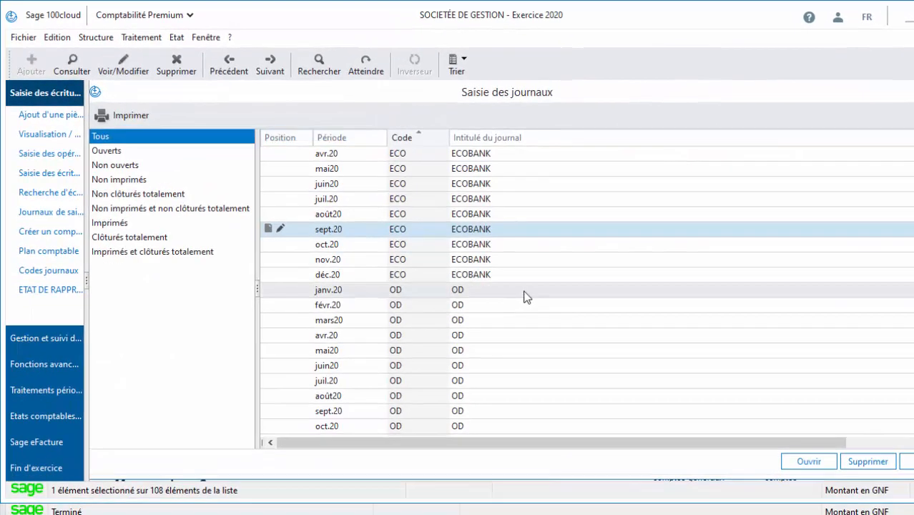
double_click(368, 230)
left_click(708, 96)
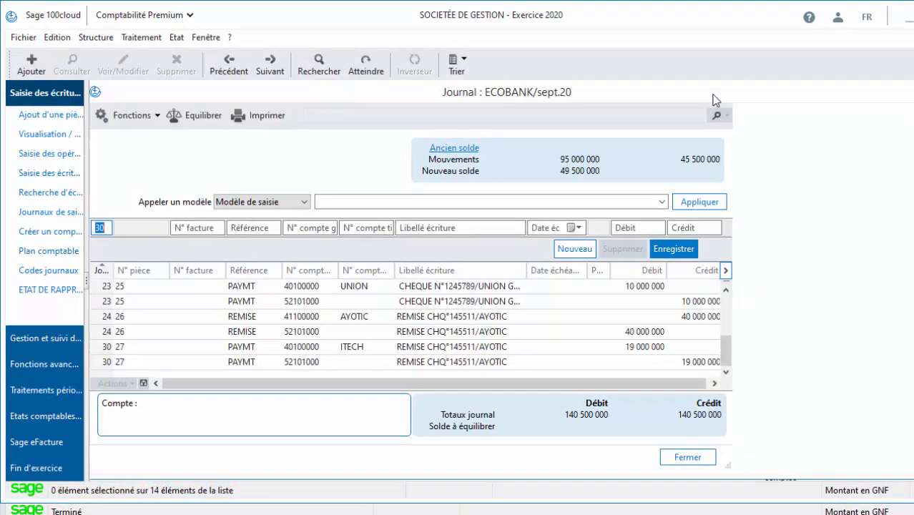
Begin a new line in the ECOBANK September journal for day 21 with general account 631
type("21")
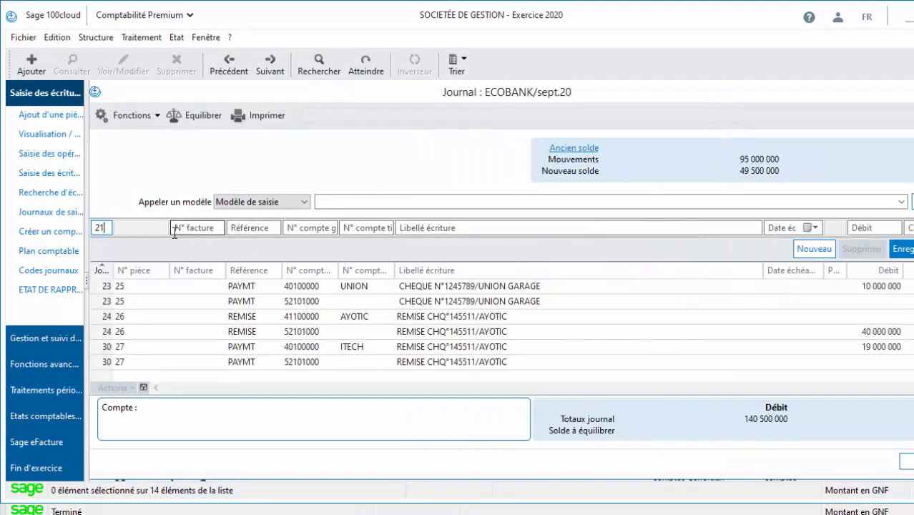
key("Tab")
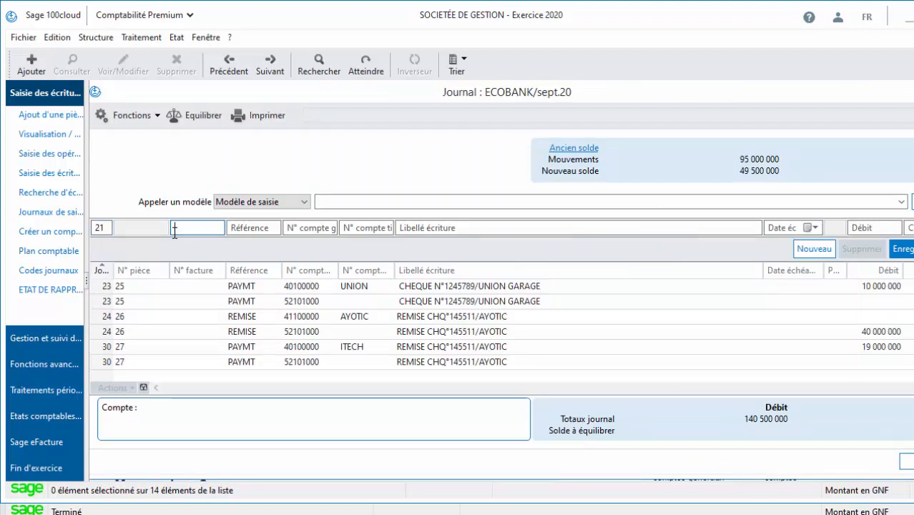
key("Tab")
key("Tab")
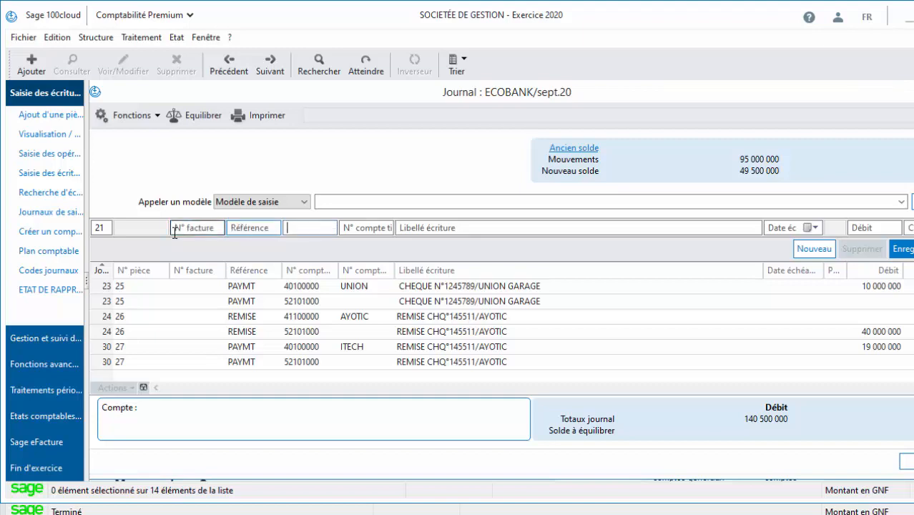
type("631")
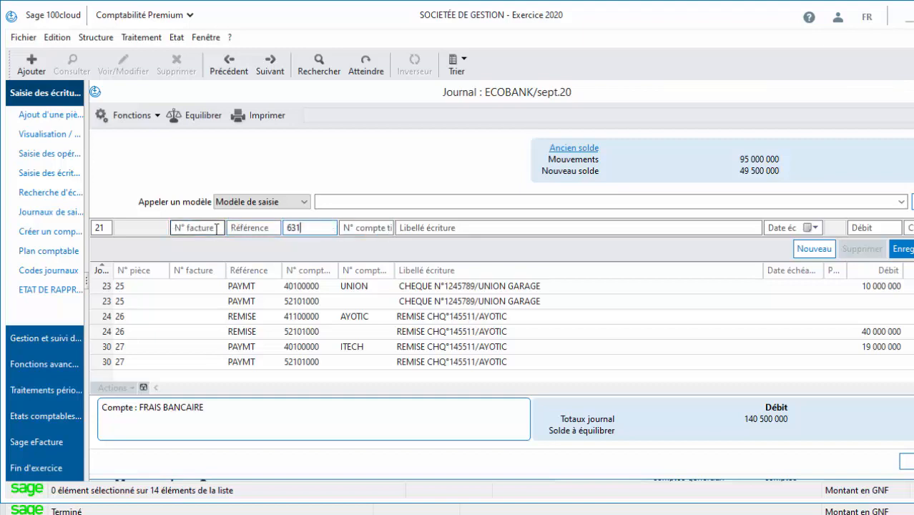
key("Tab")
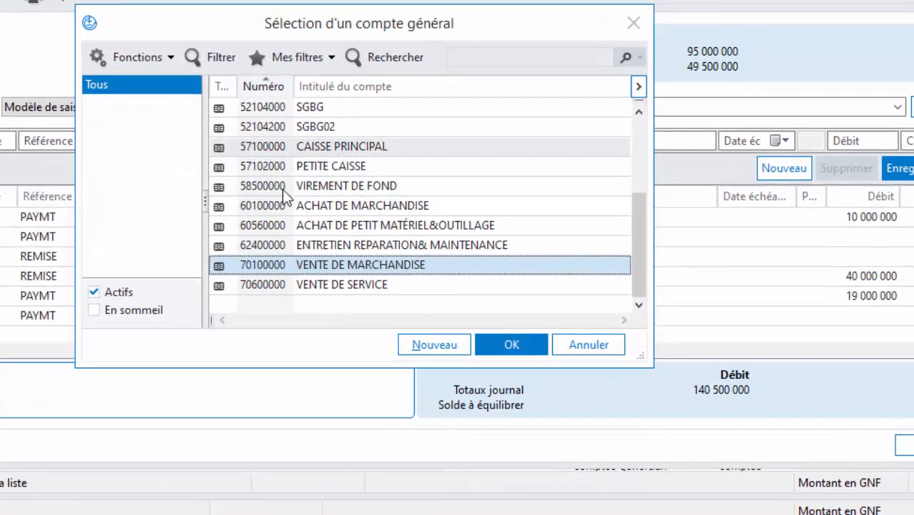
Create the missing general account 631 with the title FRAIS BANCAIRE and use it on the journal line
left_click_drag(641, 226, 659, 347)
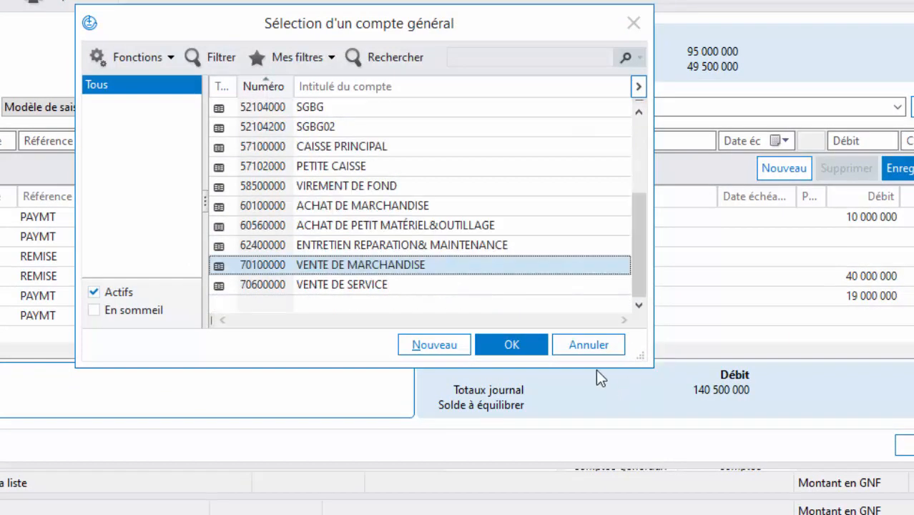
left_click(434, 345)
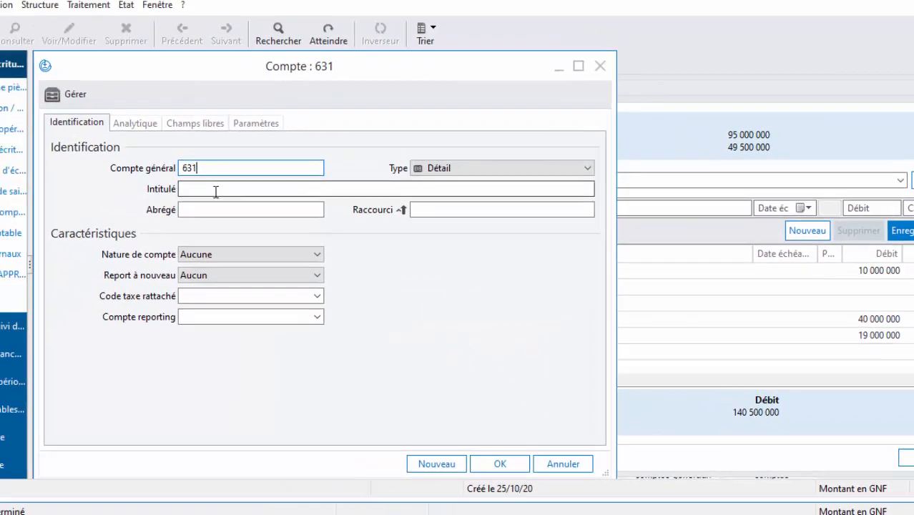
left_click(137, 153)
type("FRAI")
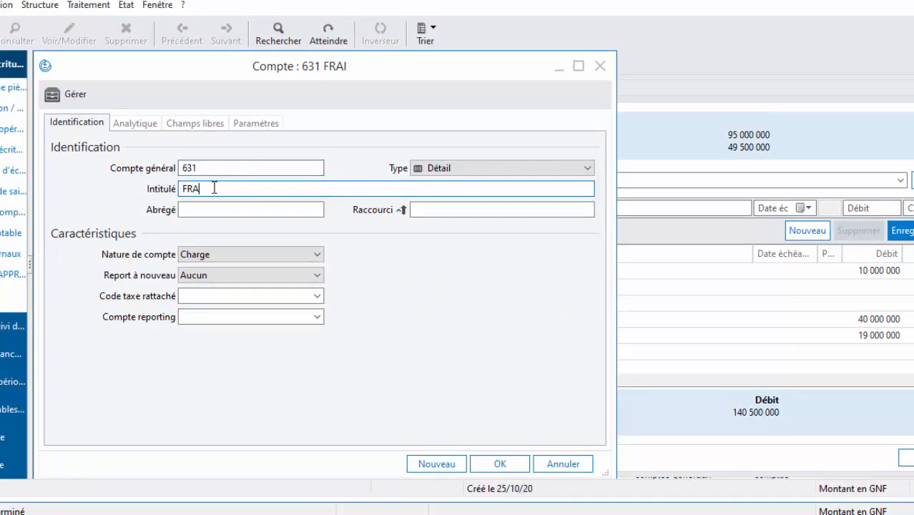
type("S BANCAIRE")
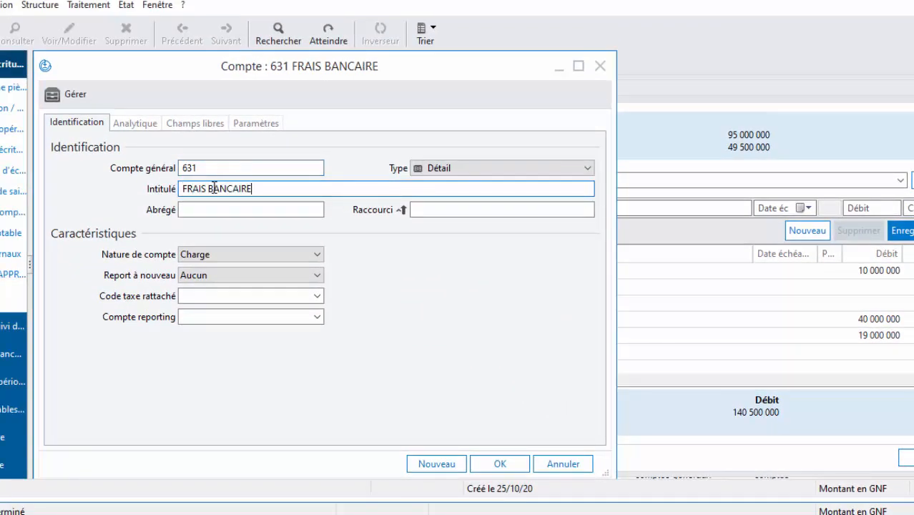
left_click(494, 464)
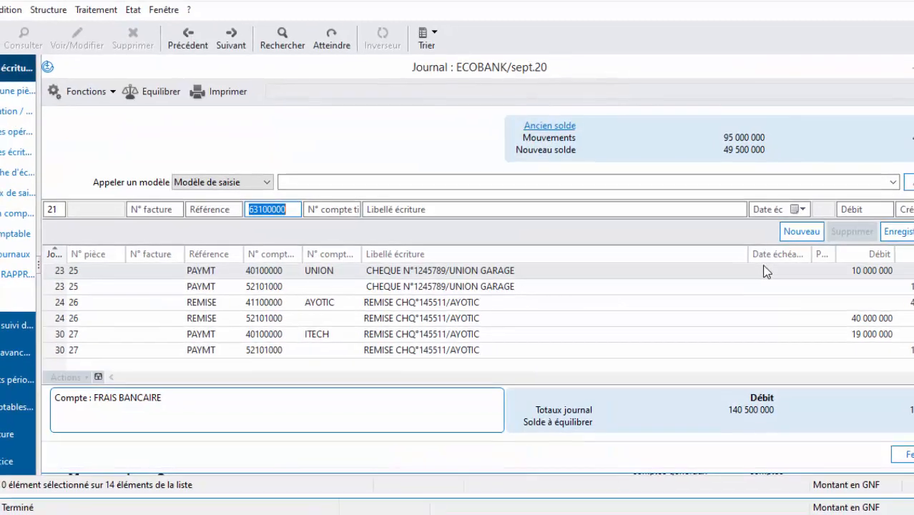
Set the label of the day 21 bank charges line to AGIOS
key("Tab")
type("COM")
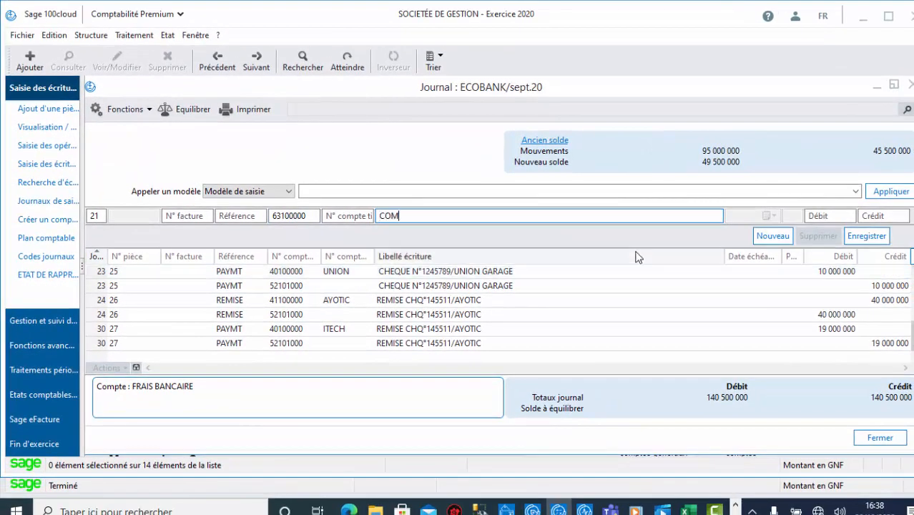
type("MISI")
key("BackSpace")
key("BackSpace")
key("BackSpace")
key("BackSpace")
key("BackSpace")
key("BackSpace")
key("BackSpace")
type("AGIOS")
key("Tab")
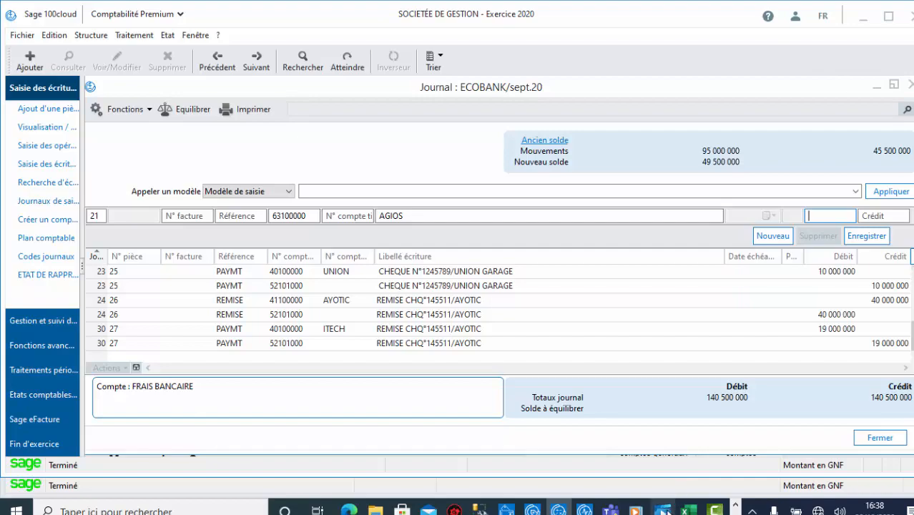
Check the bank statement in Excel, then return to Sage, record a debit of 260 000 and balance the day 21 entry
mouse_move(690, 510)
left_click(677, 458)
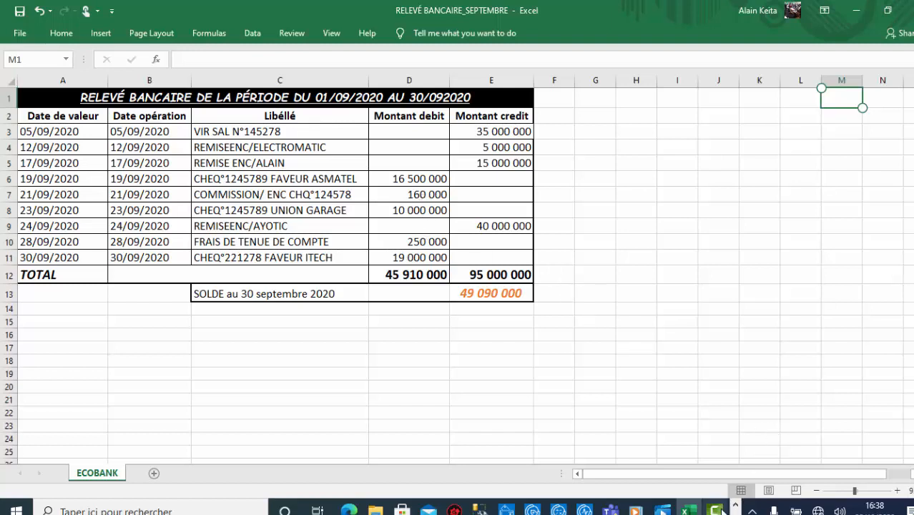
mouse_move(689, 511)
mouse_move(558, 511)
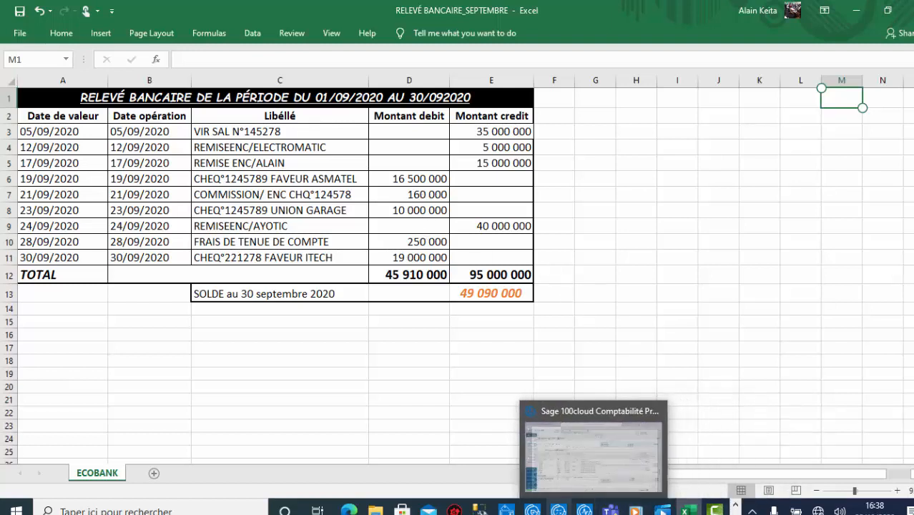
left_click(554, 472)
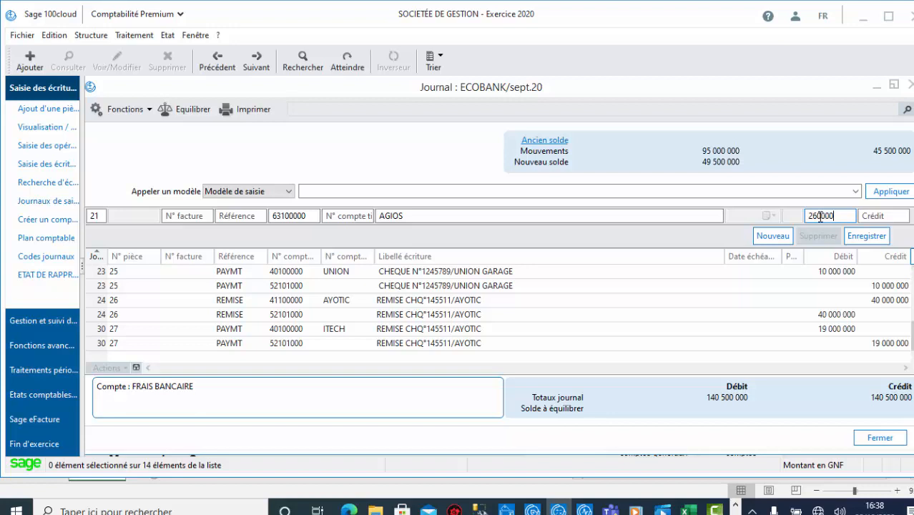
key("Return")
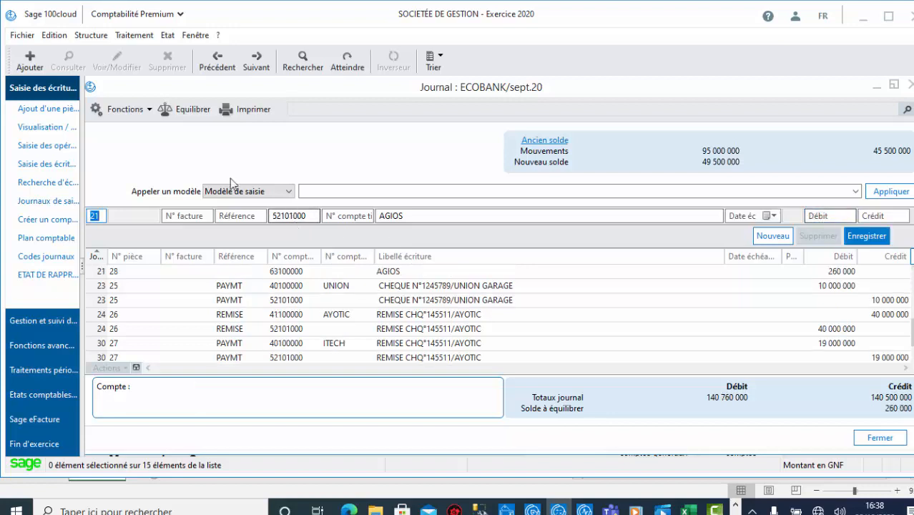
left_click(190, 115)
key("Return")
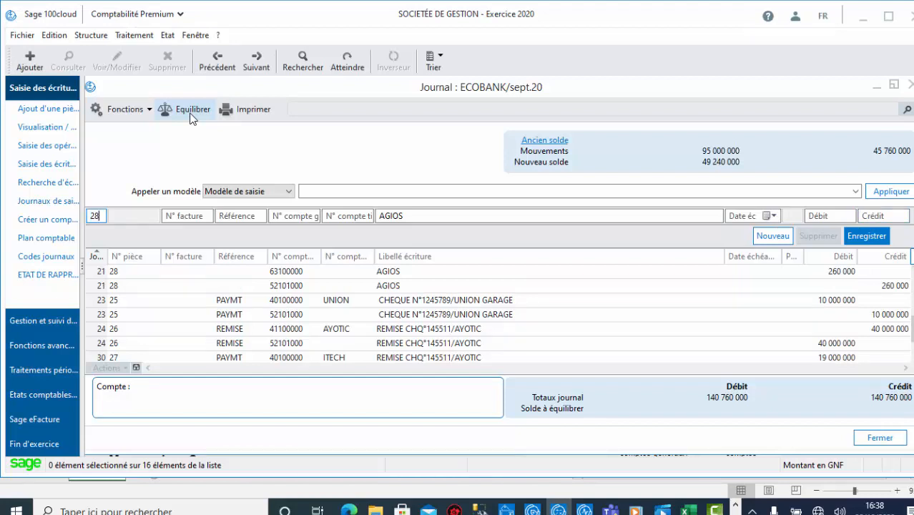
Prepare a day 28 line on account 631 labelled AGIOS and consult the charge amounts in the Excel bank statement
key("Tab")
key("Tab")
key("Tab")
type("631")
key("Tab")
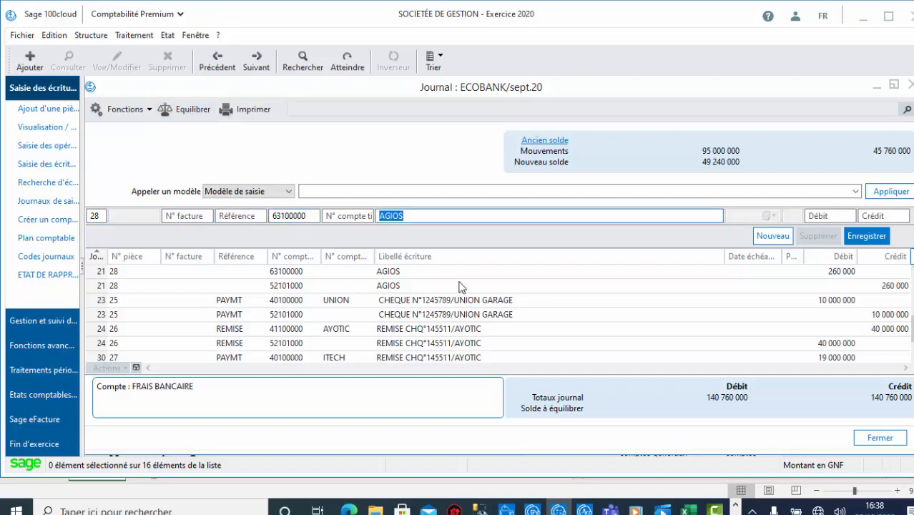
mouse_move(687, 510)
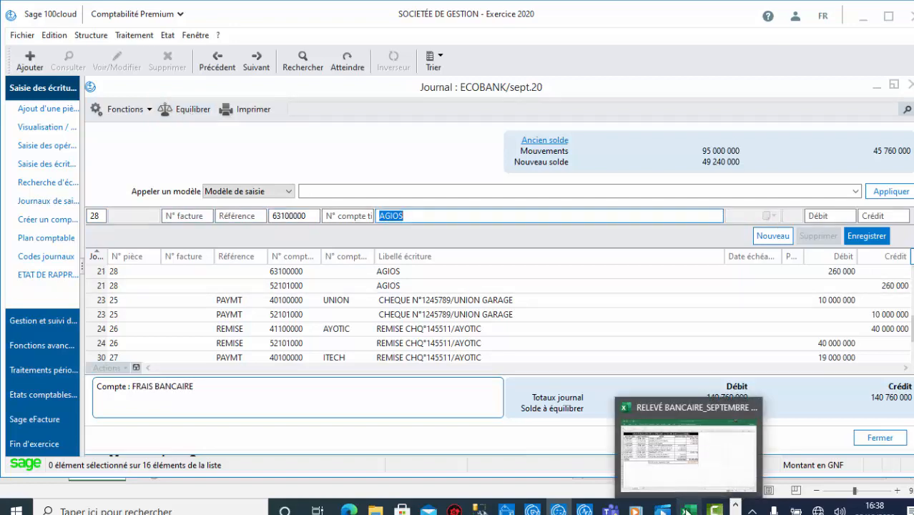
left_click(676, 476)
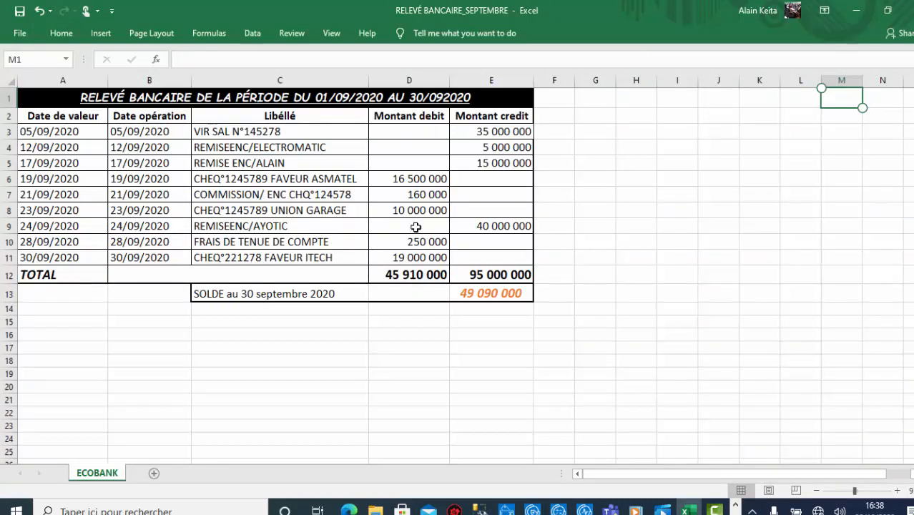
left_click(853, 10)
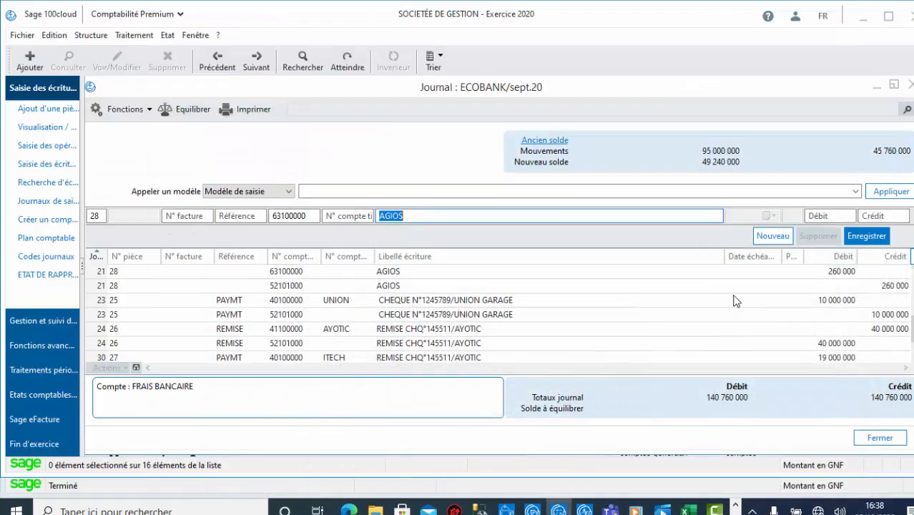
Record a debit of 160 000 on the day 28 AGIOS line, balance the entry and close the journal
key("Tab")
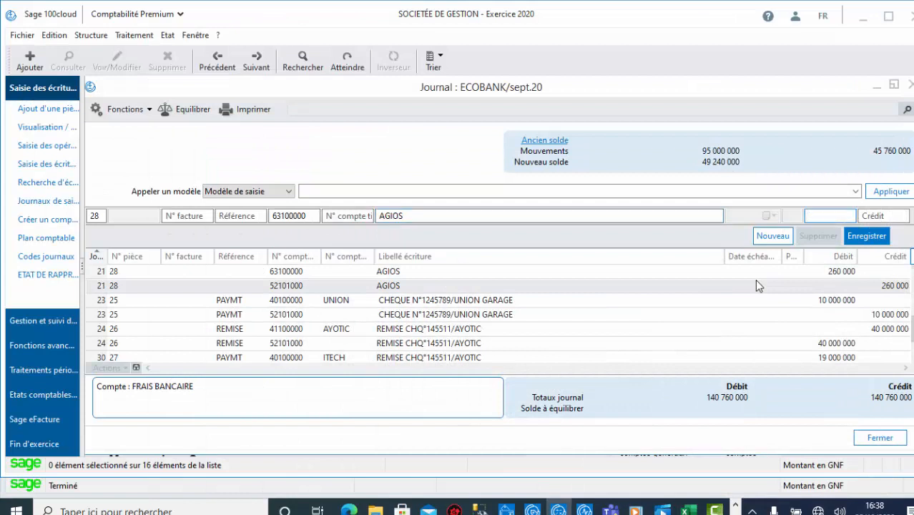
type("160 000")
key("Return")
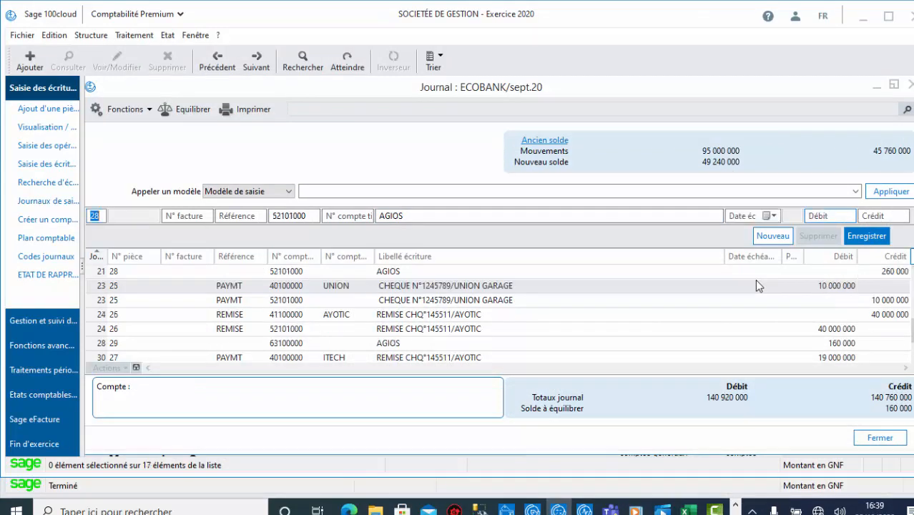
left_click(187, 118)
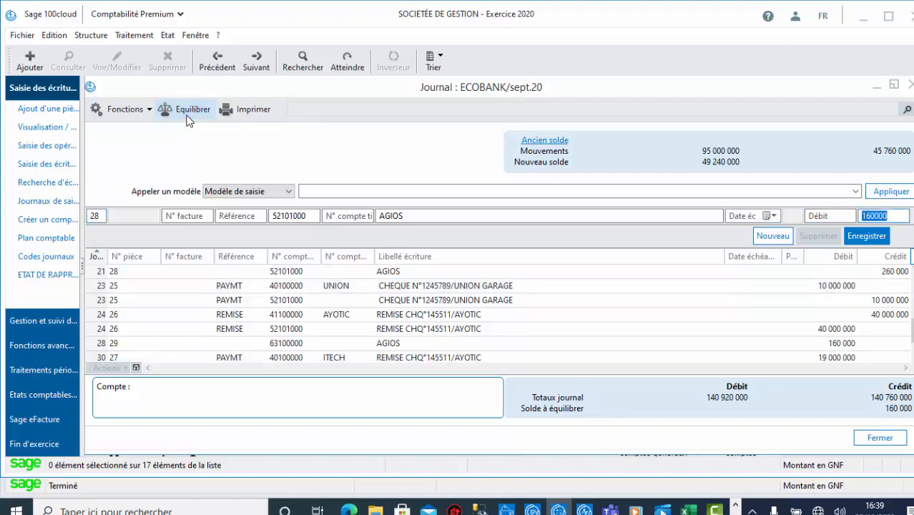
key("Return")
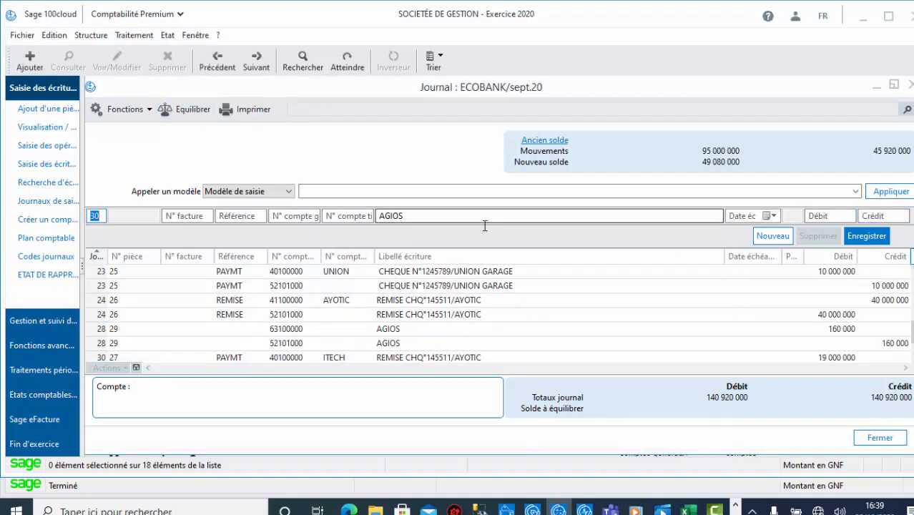
left_click(893, 437)
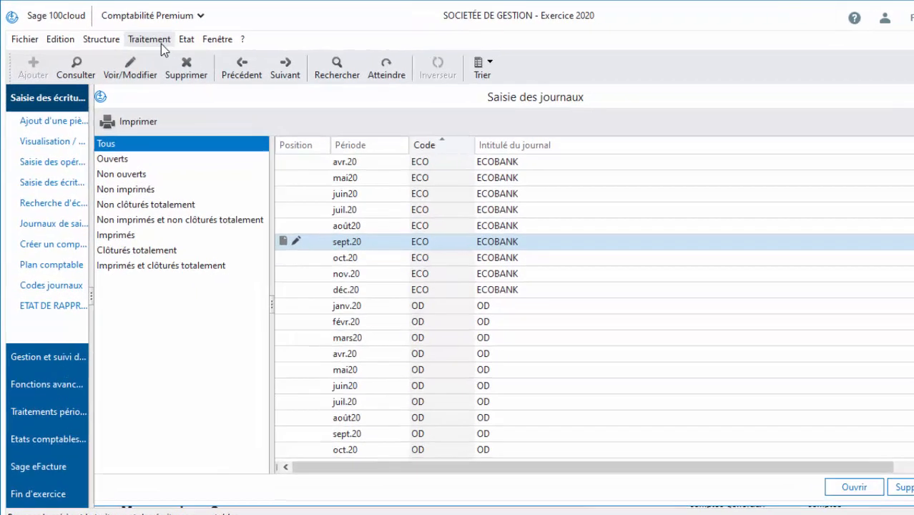
Open ECOBANK's statement Ext.05/09/20 from the statement management, examine its bank movements and close it
left_click(160, 41)
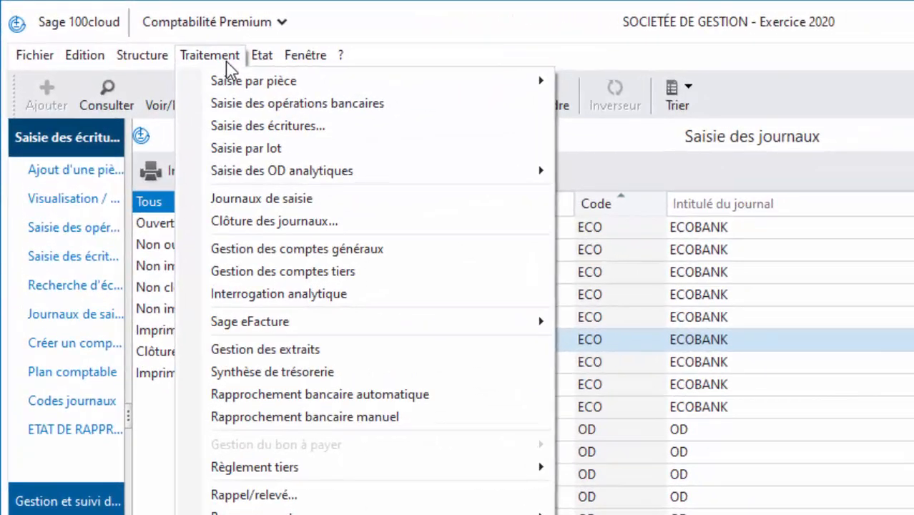
left_click(379, 358)
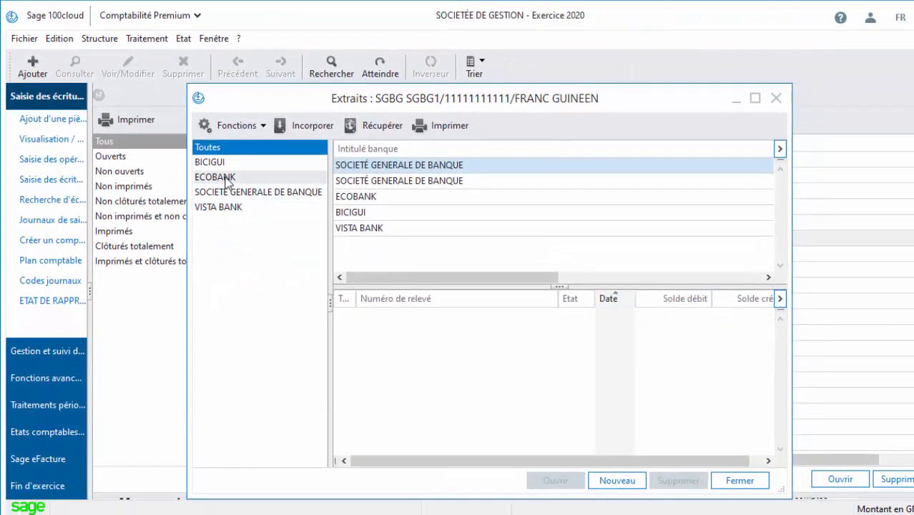
left_click(228, 180)
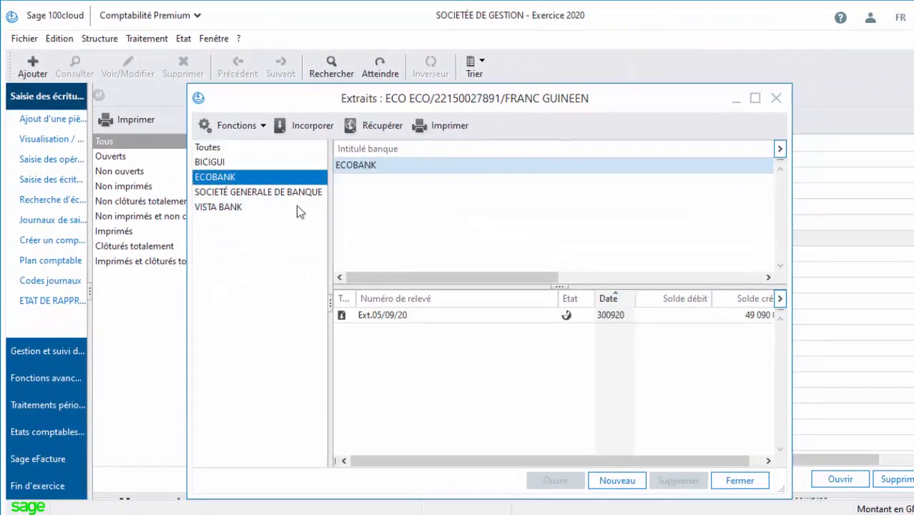
left_click(755, 98)
left_click(456, 311)
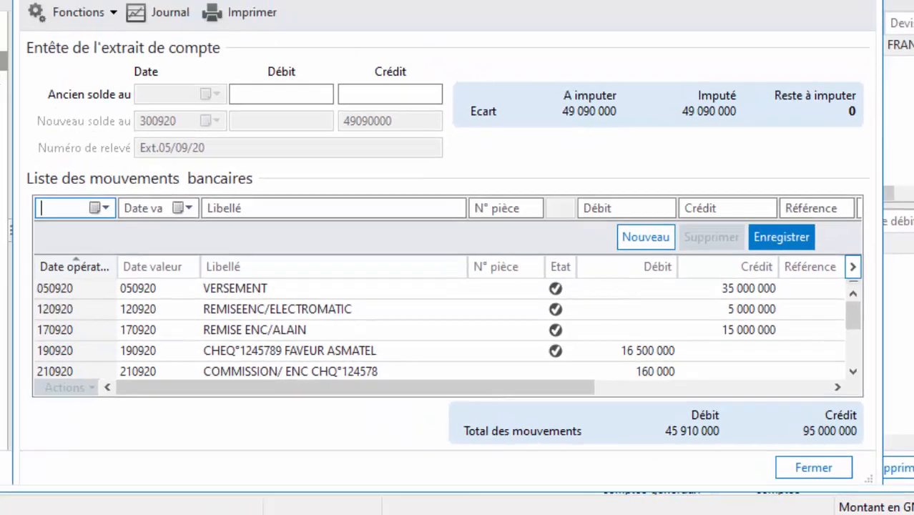
left_click(786, 455)
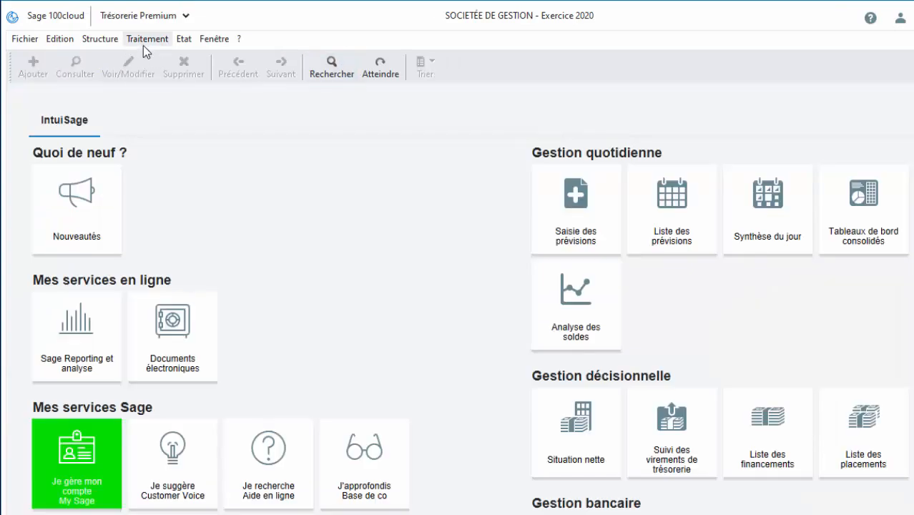
left_click(147, 39)
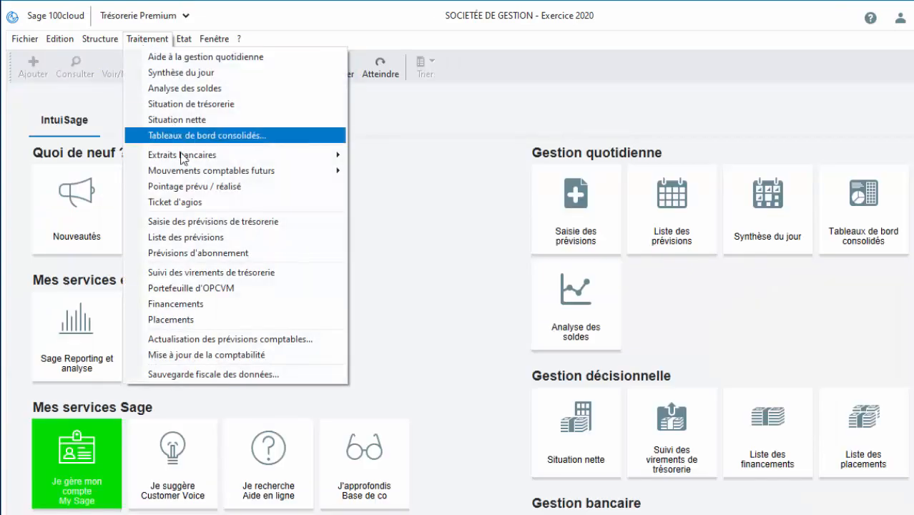
mouse_move(324, 158)
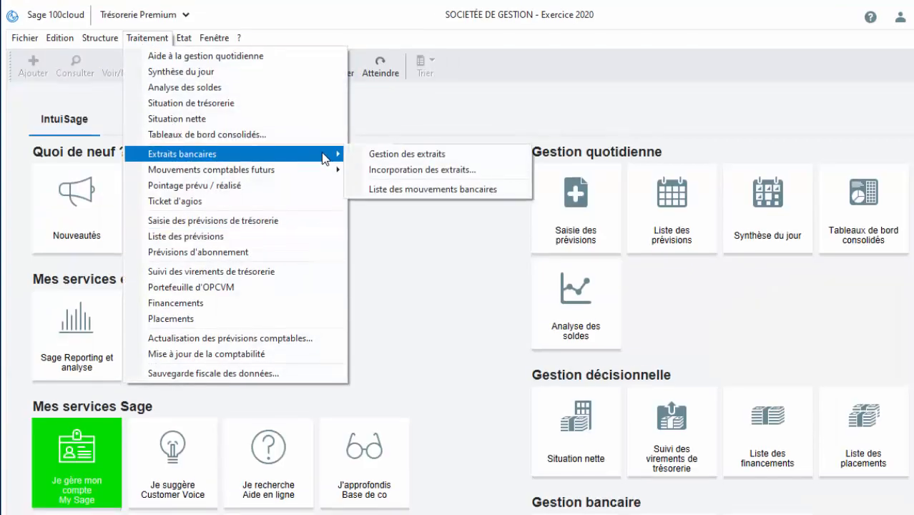
left_click(406, 154)
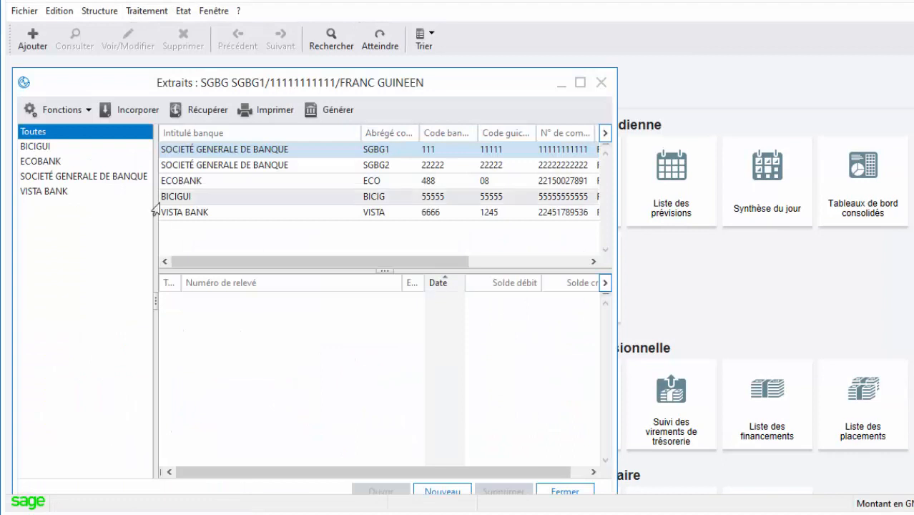
left_click(600, 83)
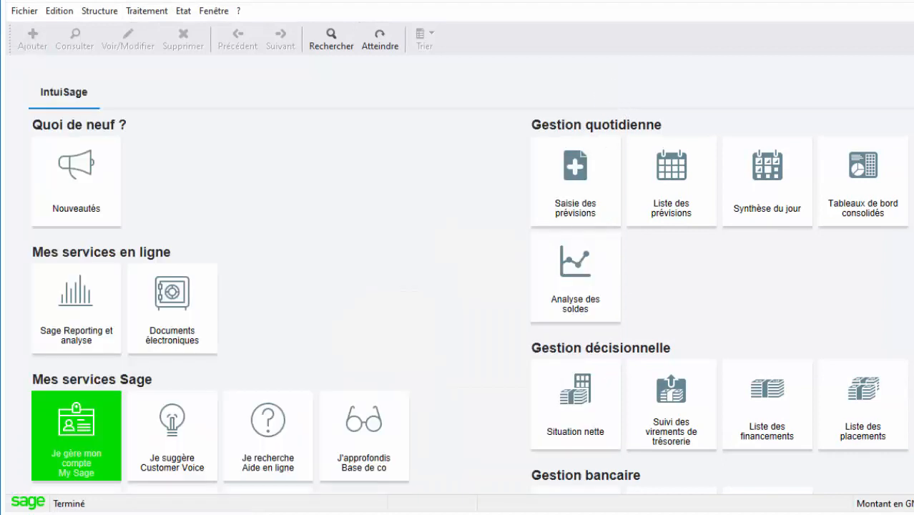
Open the automatic bank reconciliation for bank account ECO and examine the amounts of the unreconciled movements and entries
left_click(597, 471)
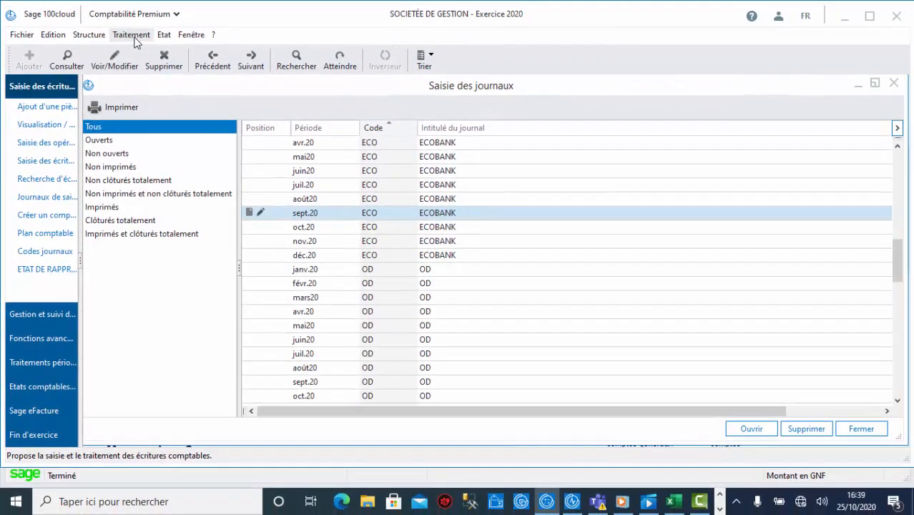
left_click(133, 38)
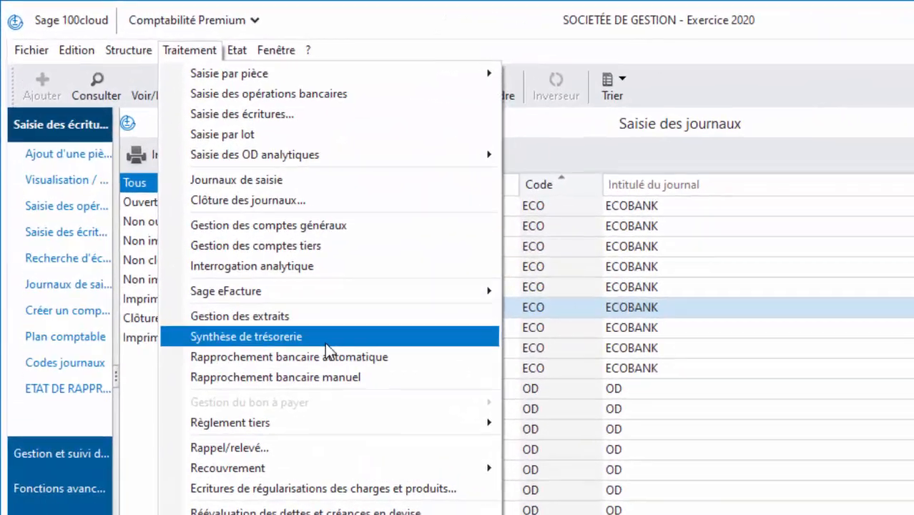
left_click(239, 248)
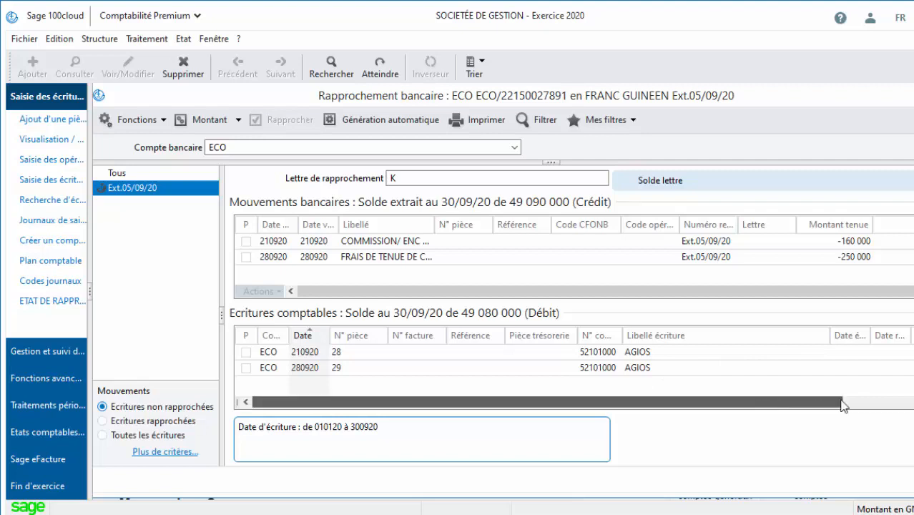
left_click_drag(844, 405, 570, 430)
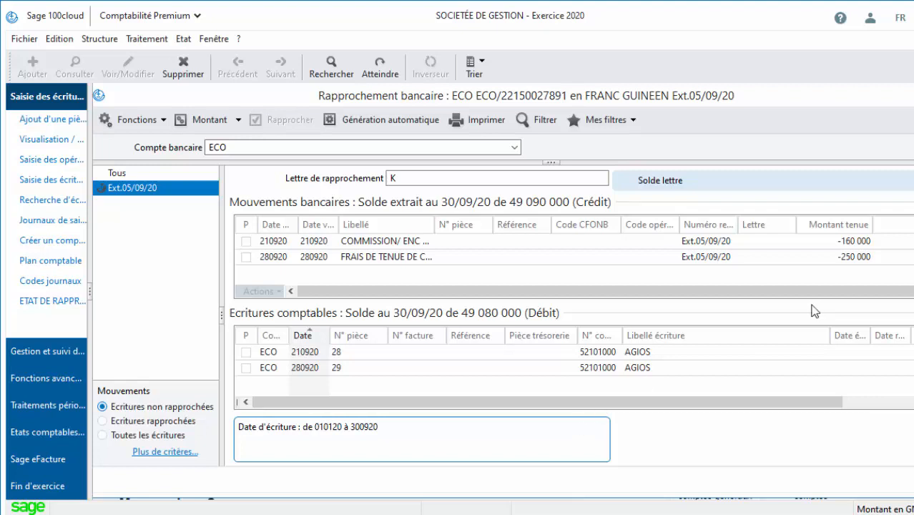
Run the automatic reconciliation by amount on statement Ext.05/09/20, compare the amounts of the unmatched lines and close the reconciliation
left_click(163, 119)
left_click(163, 158)
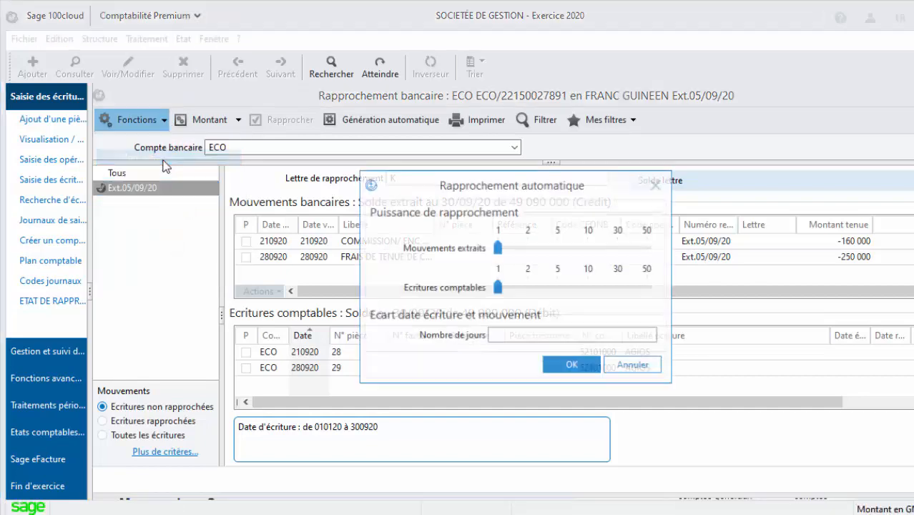
left_click(576, 365)
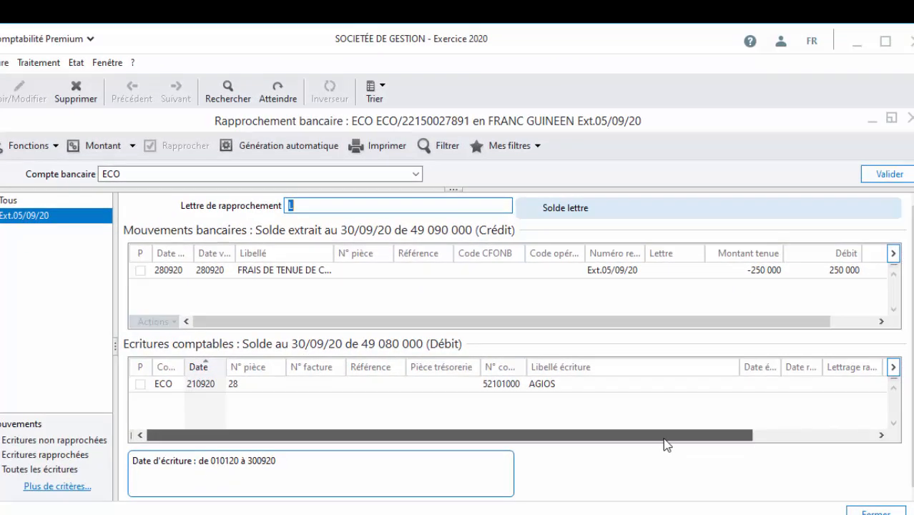
left_click_drag(730, 392, 857, 391)
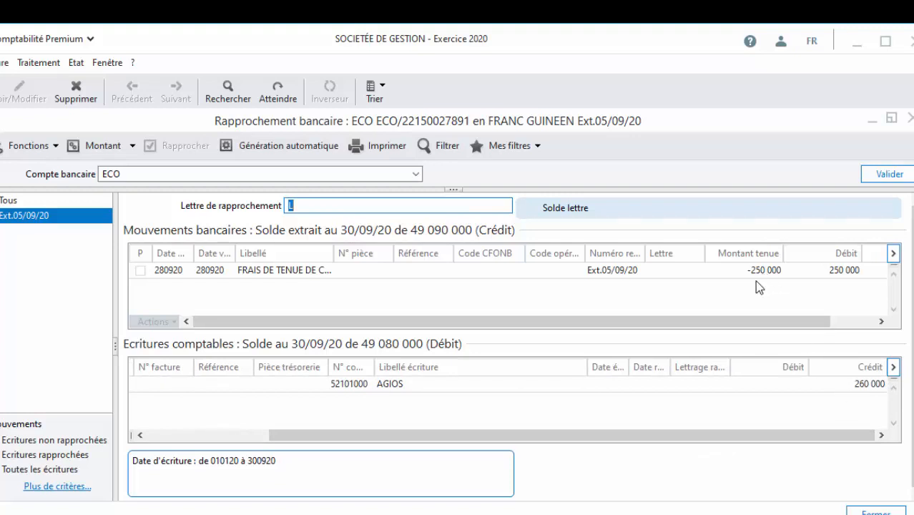
left_click(876, 512)
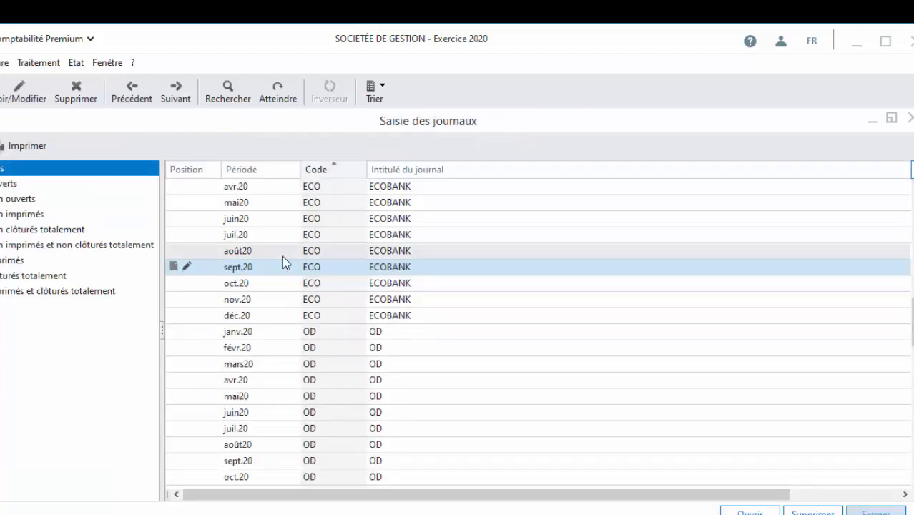
Open the ECOBANK sept.20 journal, maximize it and set the credit of the day 21 AGIOS line to 250 000
left_click(250, 267)
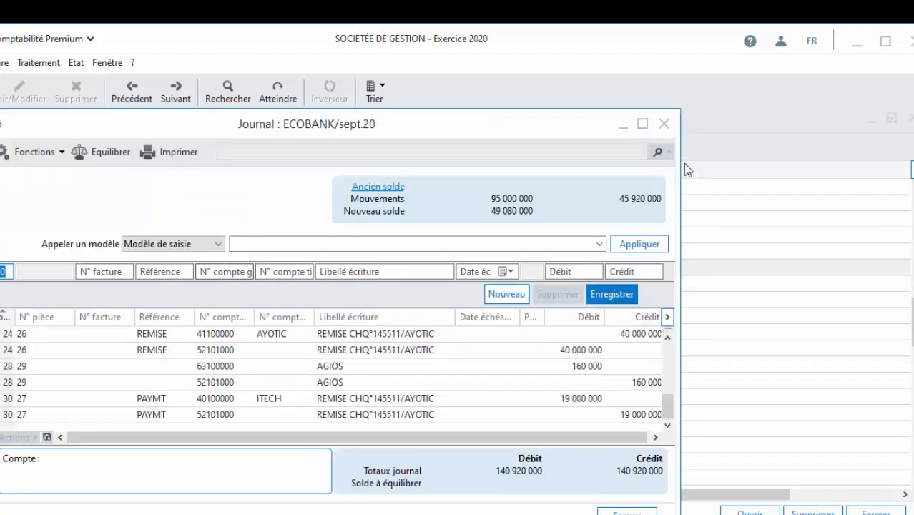
left_click(646, 123)
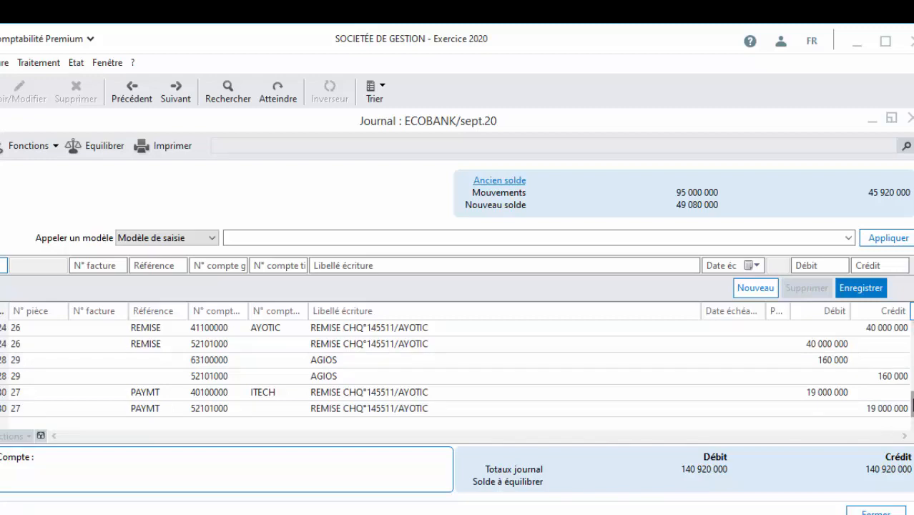
left_click_drag(913, 403, 897, 389)
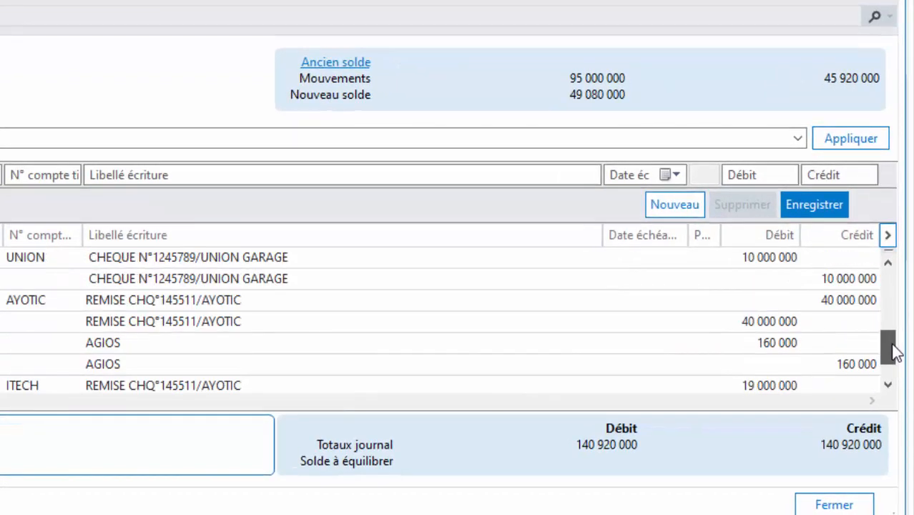
left_click_drag(896, 350, 895, 346)
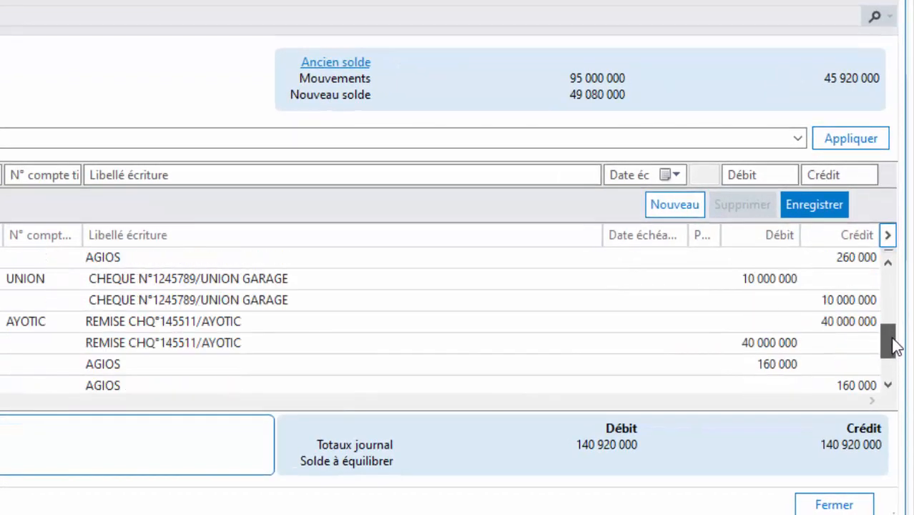
left_click(863, 258)
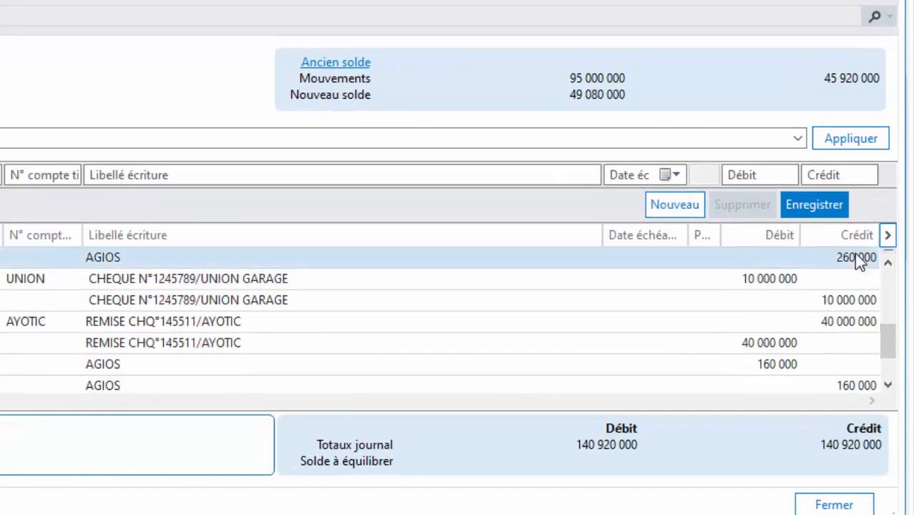
left_click(816, 174)
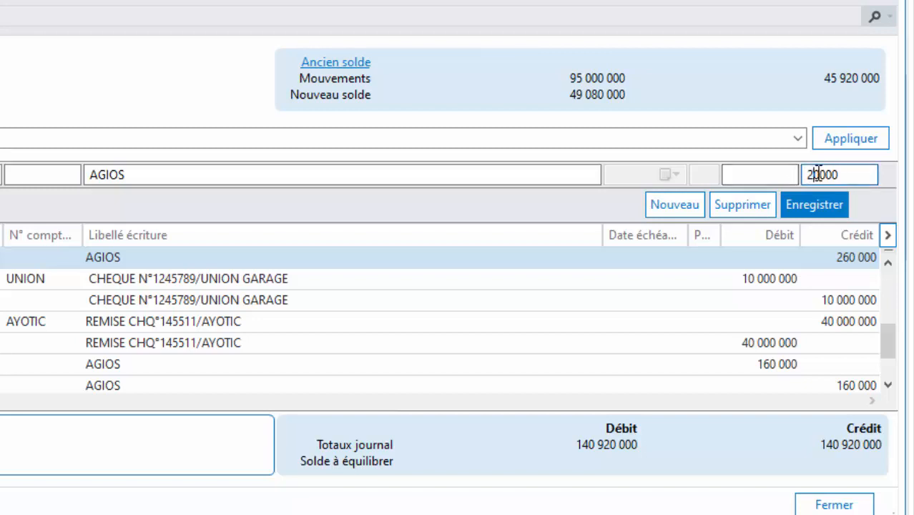
key("Return")
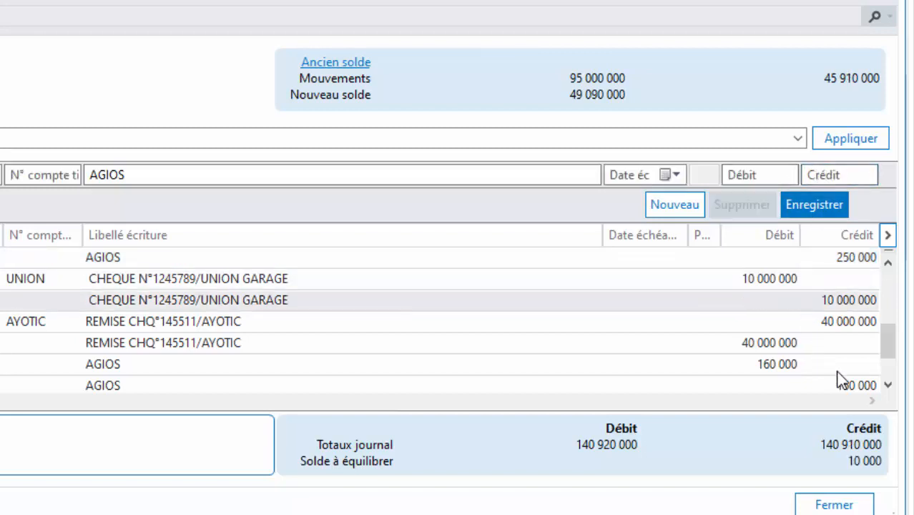
Set the debit of the matching day 21 AGIOS line to 250 000 and close the journal
left_click(887, 385)
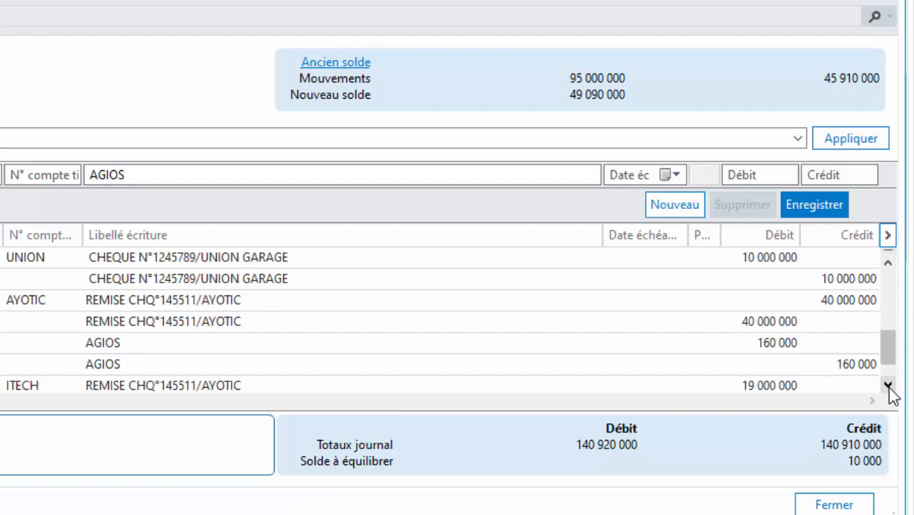
left_click(889, 388)
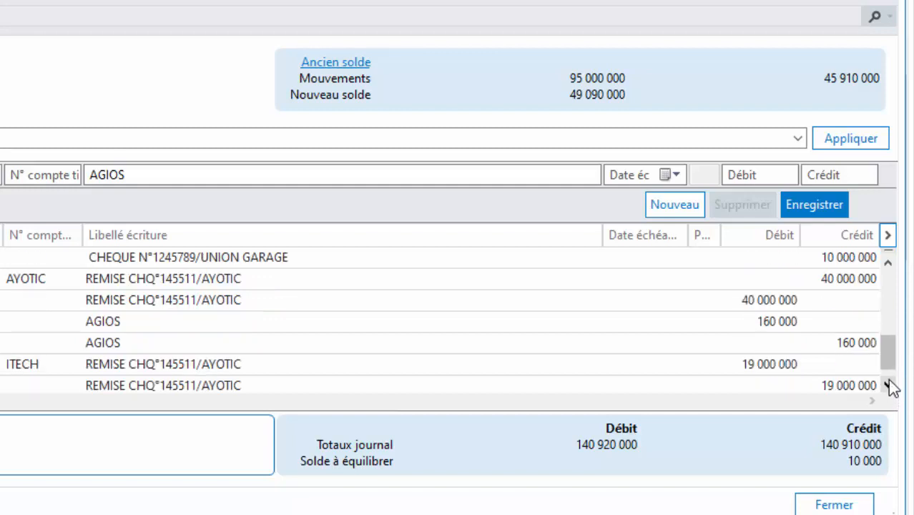
left_click_drag(891, 361, 891, 342)
scroll(890, 342, "up", 1)
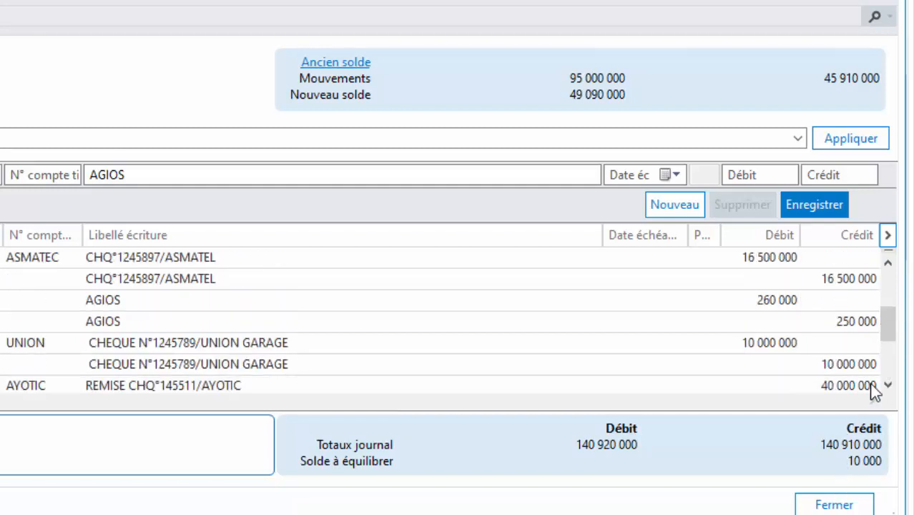
mouse_move(887, 332)
left_mouse_down()
mouse_move(887, 286)
mouse_move(887, 333)
left_mouse_up()
left_click(772, 303)
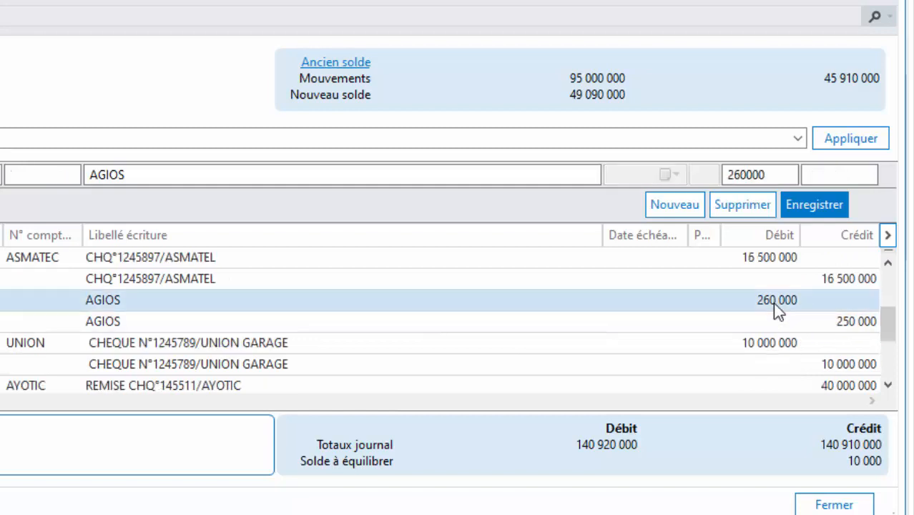
left_click(738, 175)
left_click(743, 176)
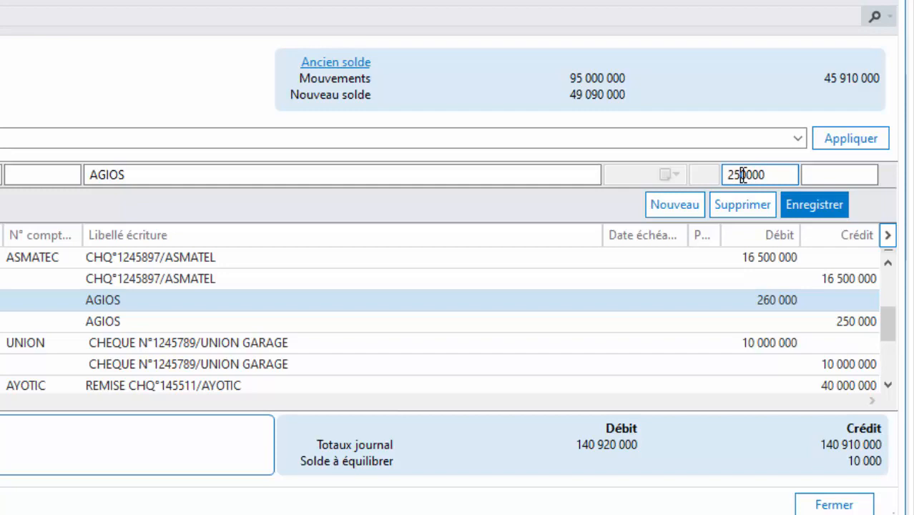
key("Return")
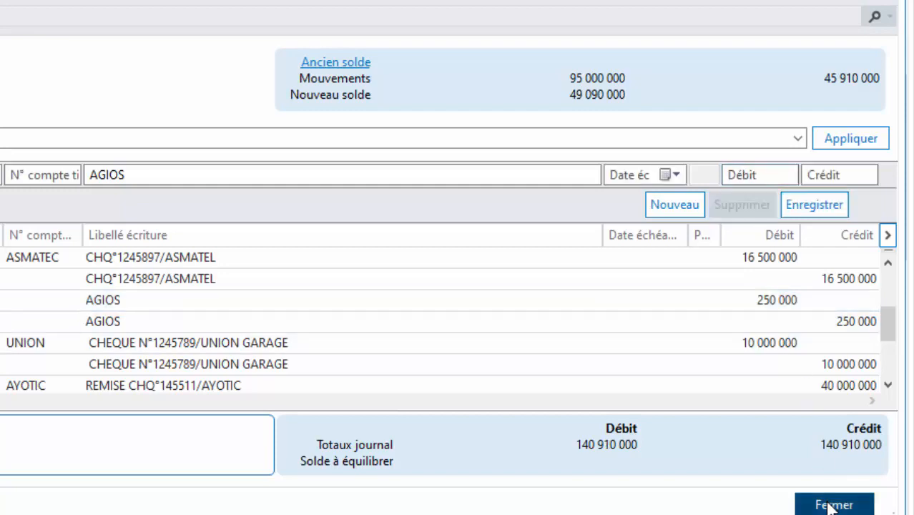
left_click(834, 504)
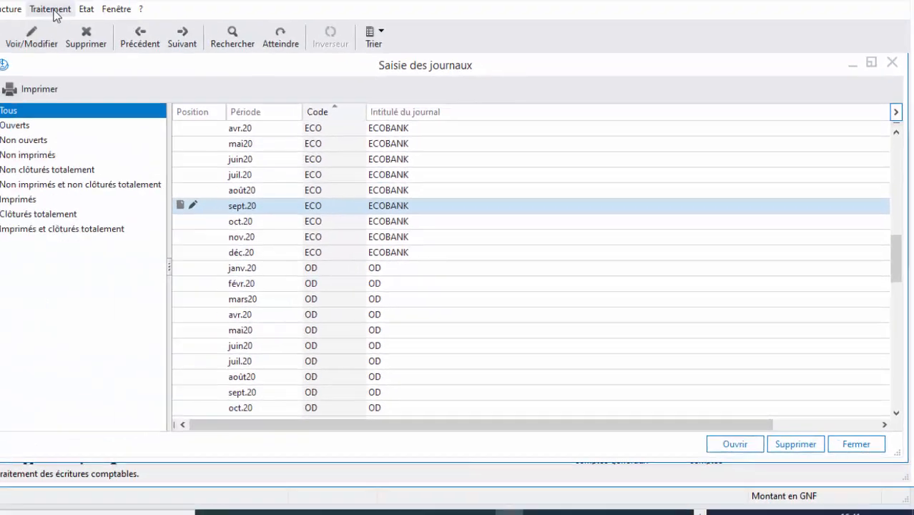
Reopen the automatic bank reconciliation for bank account ECO in a maximized window and check the remaining AGIOS entry
left_click(136, 35)
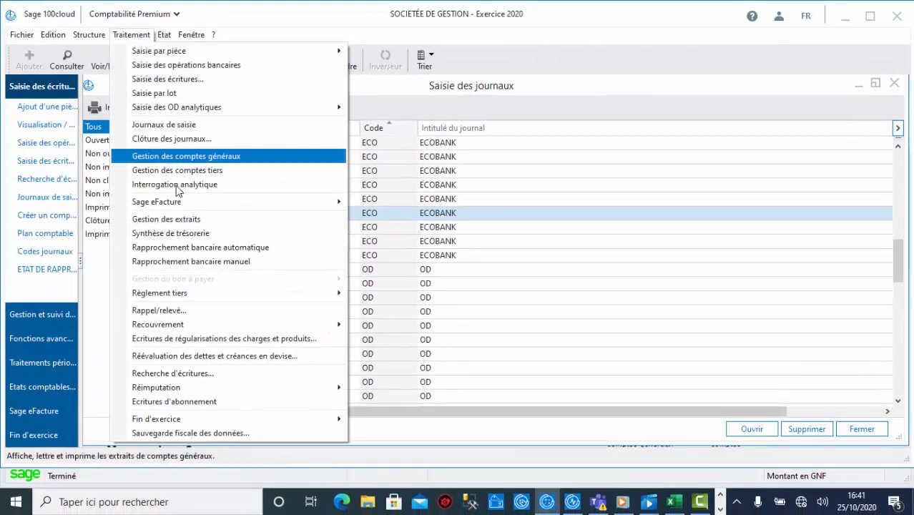
left_click(246, 251)
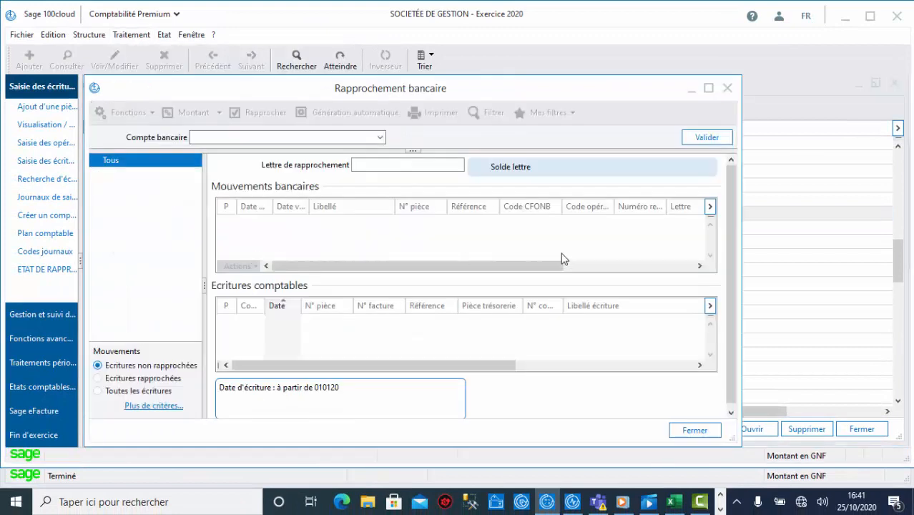
left_click(379, 137)
left_click(371, 148)
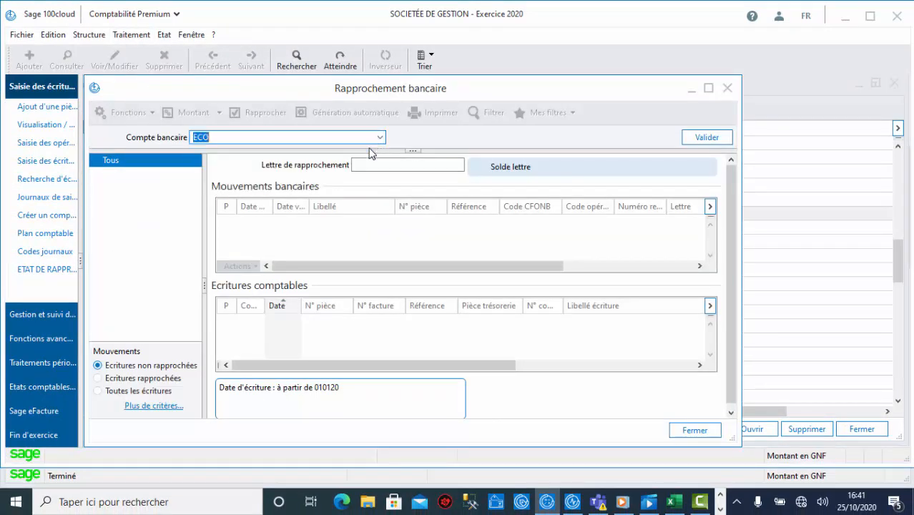
left_click(708, 88)
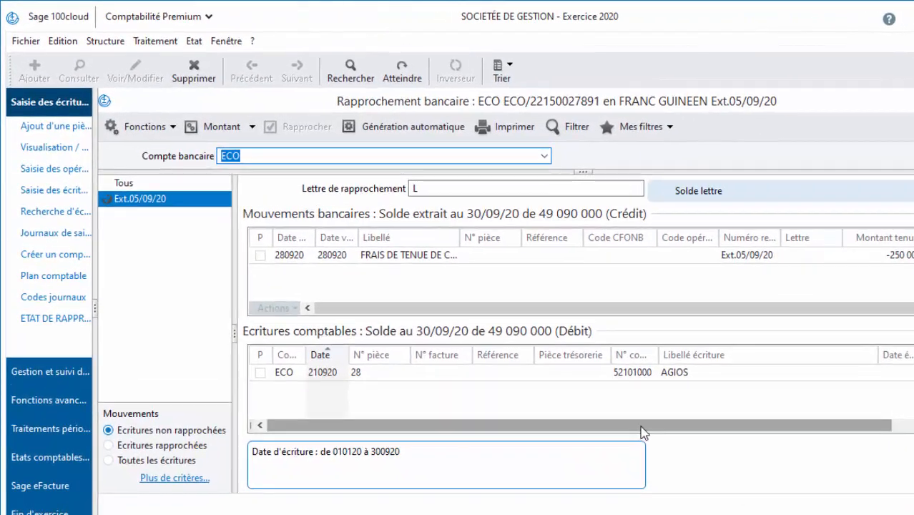
left_click_drag(550, 359, 675, 374)
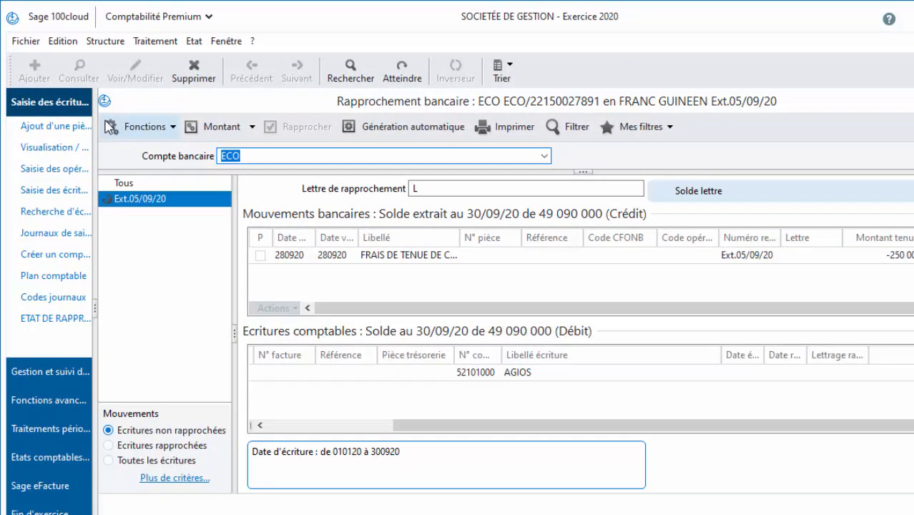
Run the automatic reconciliation by amount on the remaining lines and display the reconciled entries
left_click(172, 127)
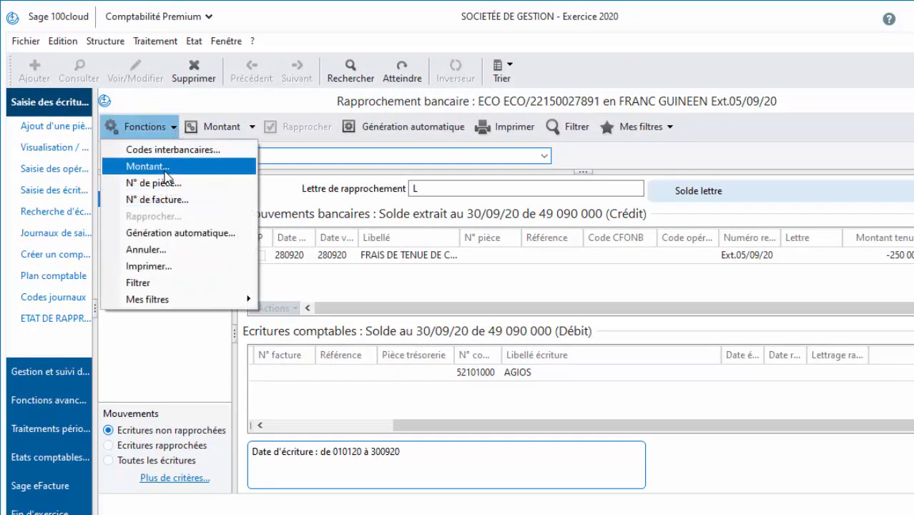
left_click(165, 166)
left_click(627, 387)
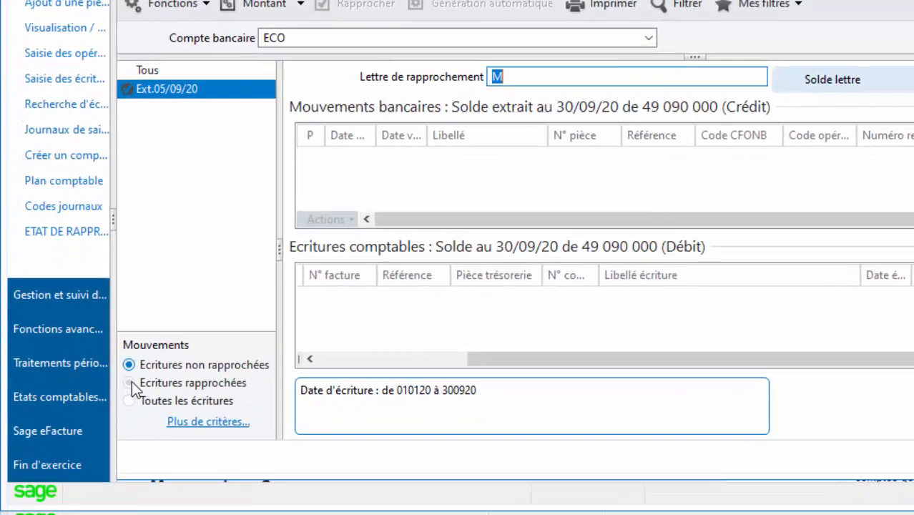
left_click(130, 383)
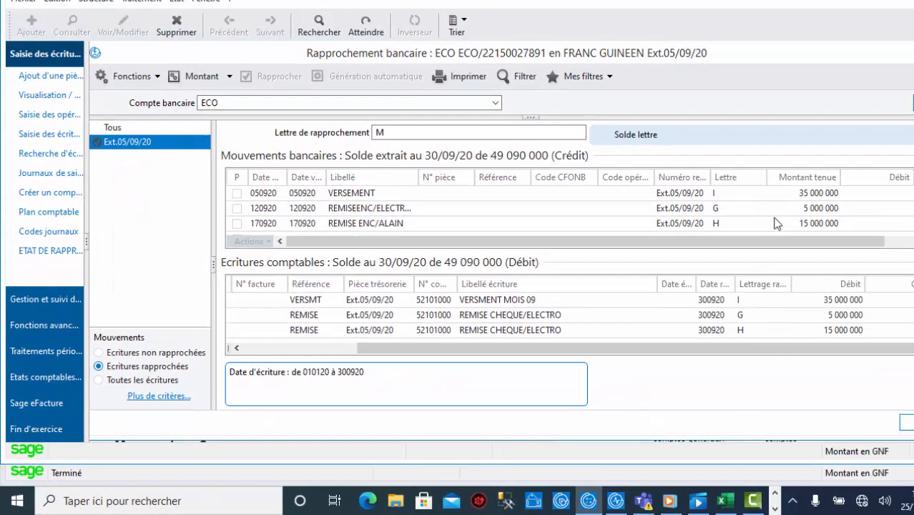
Preview the Rapide simplifié reconciliation report as of 25/10/20, limited to the reconciliation justification, and examine it enlarged down to the balance difference
left_click(467, 74)
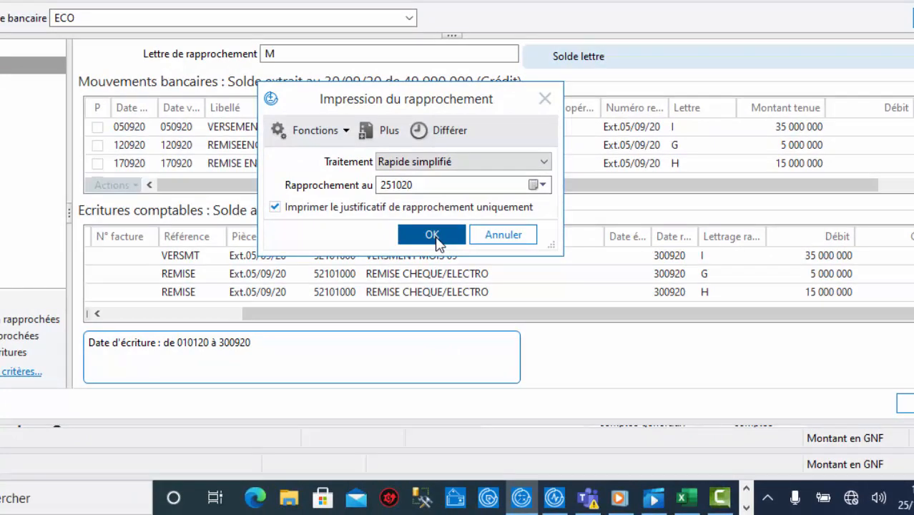
left_click(432, 236)
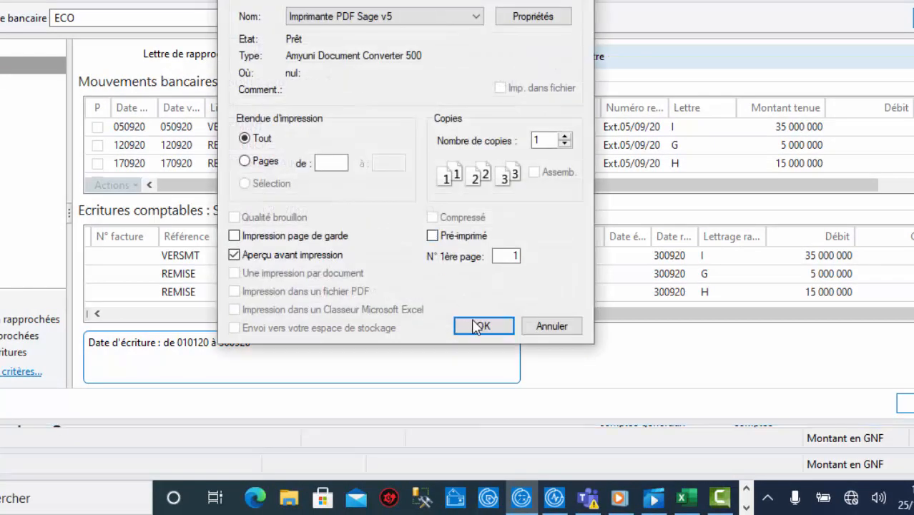
left_click(478, 326)
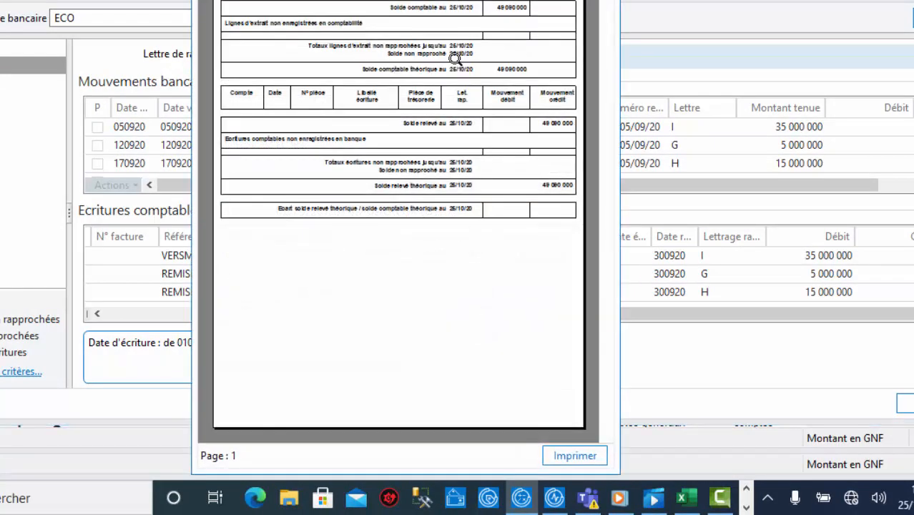
left_click(455, 59)
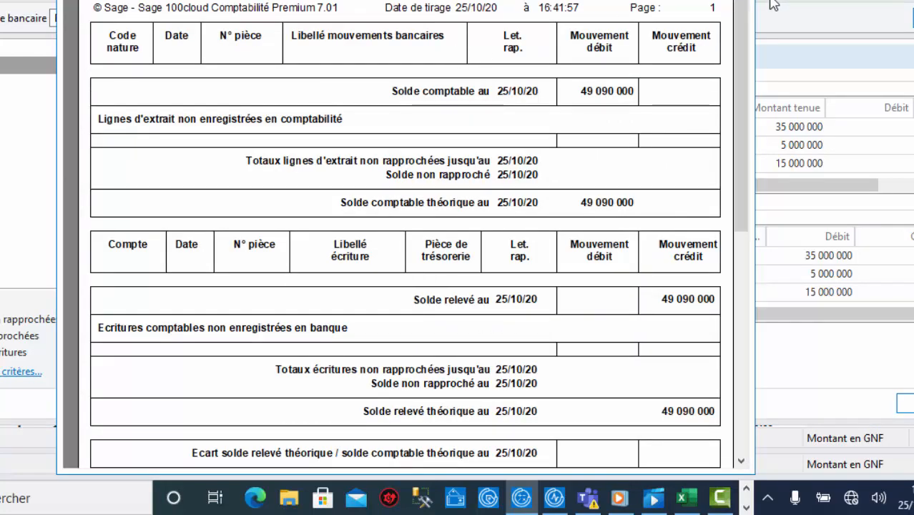
left_click_drag(741, 0, 767, 36)
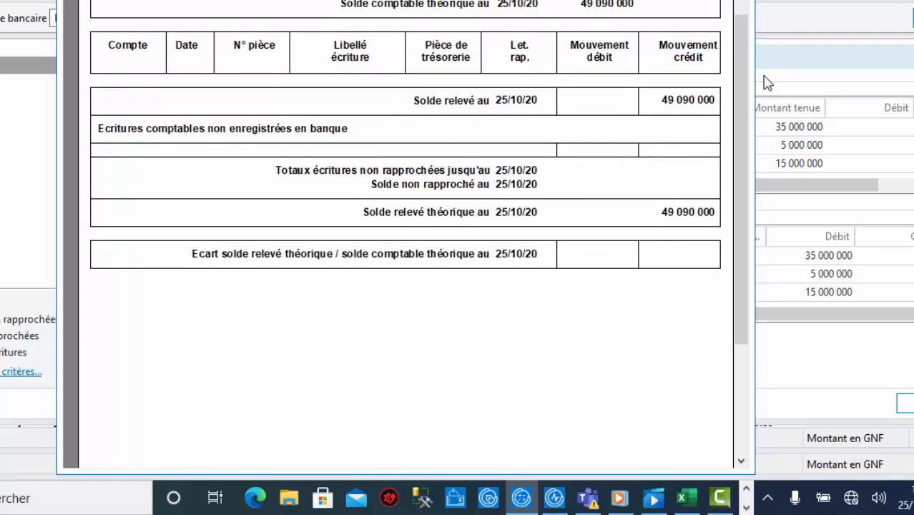
Review the reconciliation report preview from its header to the balance difference, and close both the preview and the bank reconciliation window
left_click_drag(745, 86, 744, 0)
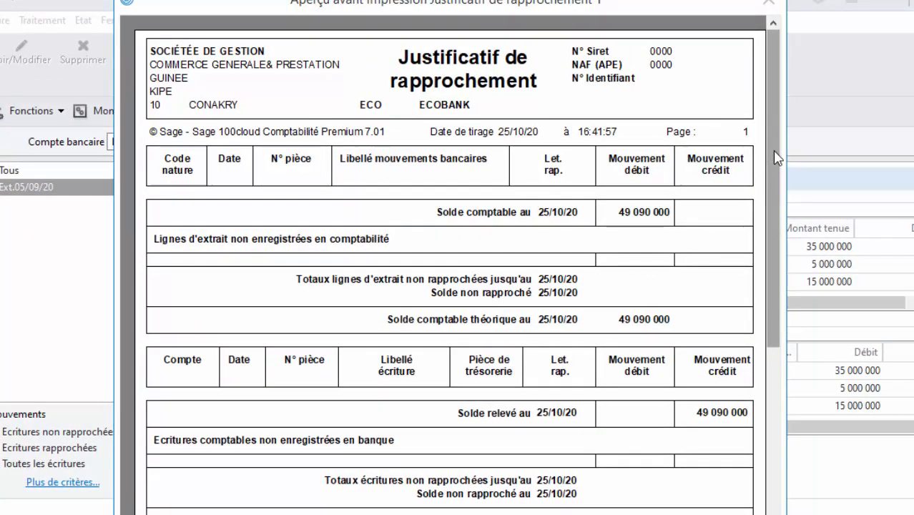
scroll(779, 189, "down", 2)
mouse_move(778, 184)
left_mouse_down()
mouse_move(780, 232)
mouse_move(778, 181)
left_mouse_up()
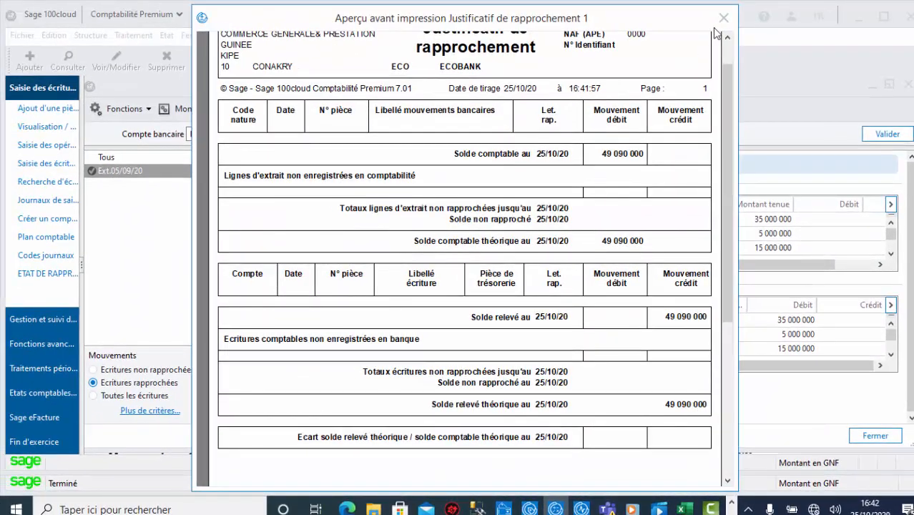
left_click(724, 18)
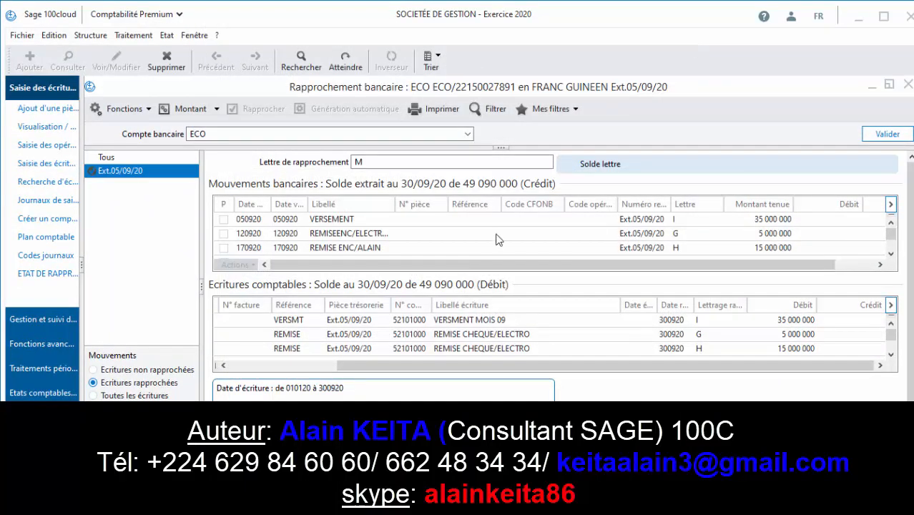
left_click(881, 475)
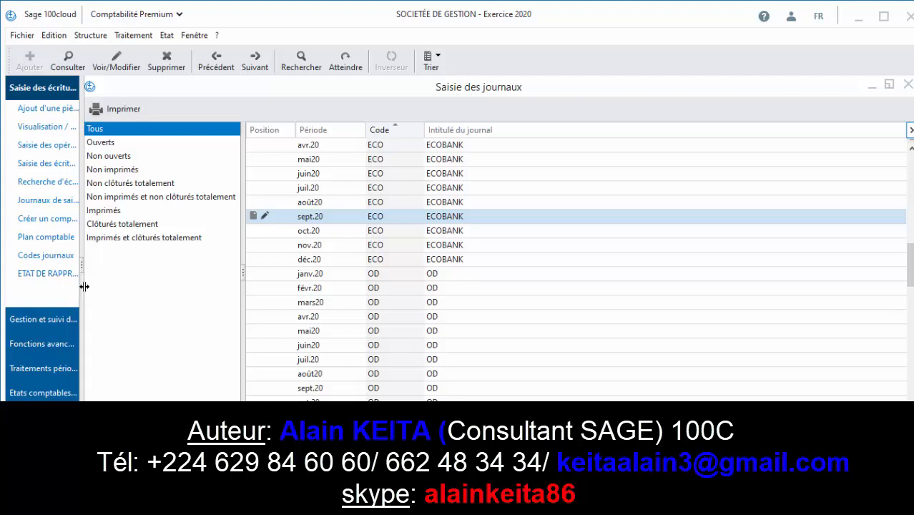
Widen the shortcut pane until the full name of the ETAT DE RAPPROCHEMENT BANCAIRE entry is readable
left_click_drag(81, 288, 203, 289)
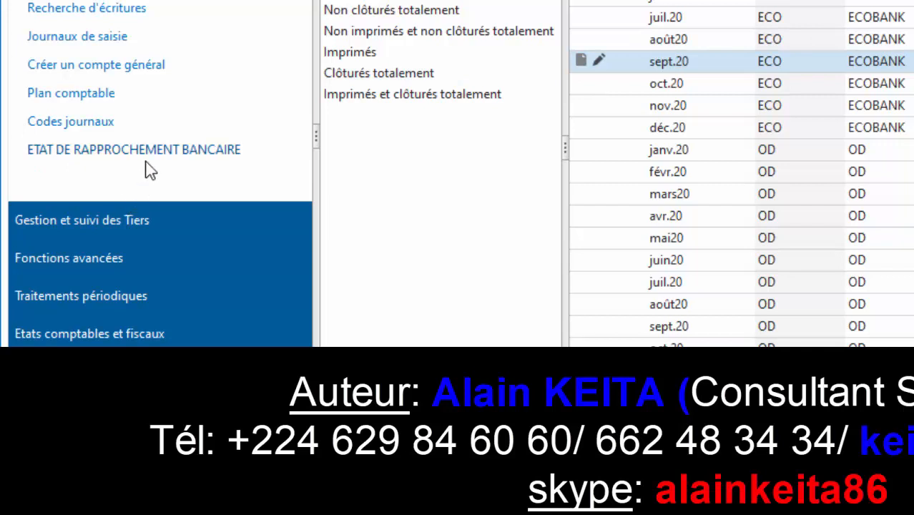
left_click(299, 1)
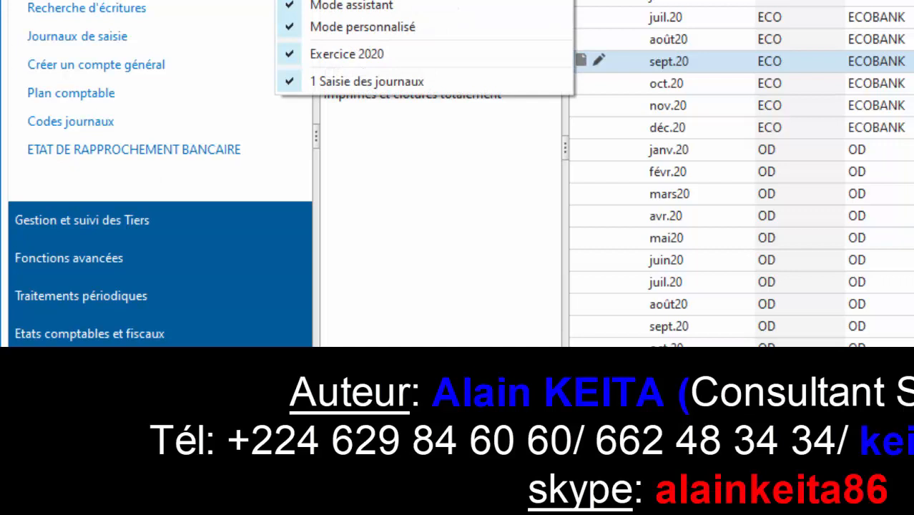
left_click(299, 0)
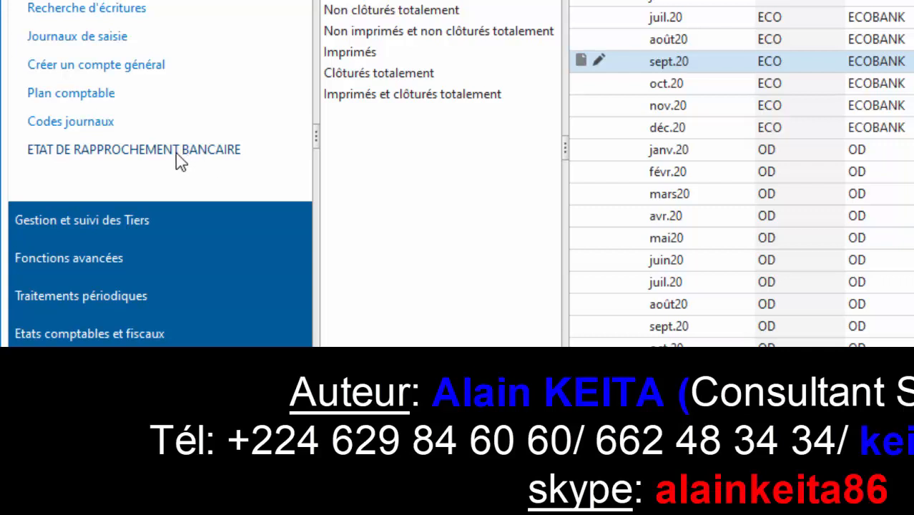
left_click(128, 35)
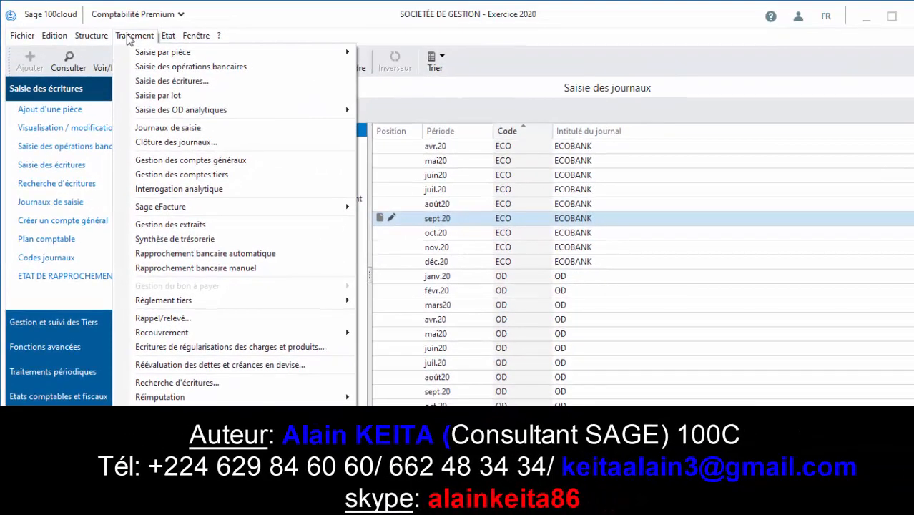
left_click(604, 38)
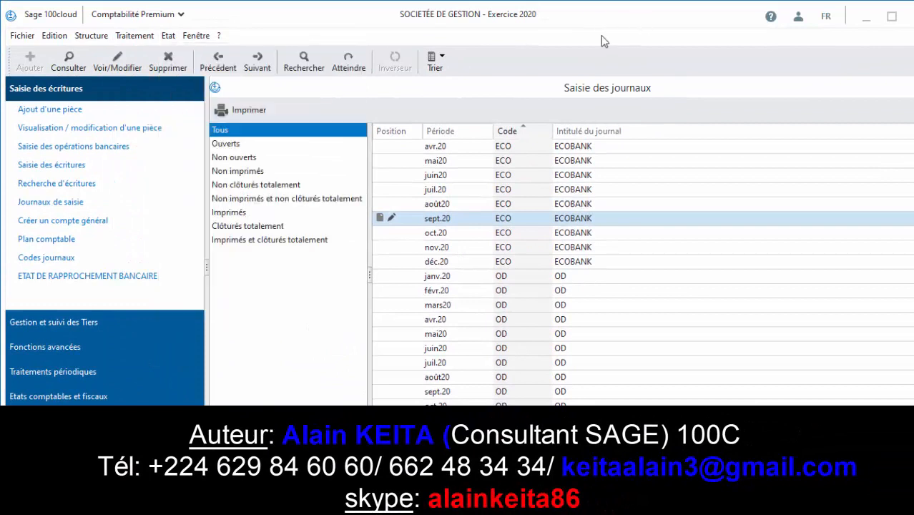
Open the ETAT DE RAPPROCHEMENT BANCAIRE workbook in Excel from the Saisie des écritures shortcuts, choose to update its external links and dismiss the links alert
left_click(77, 278)
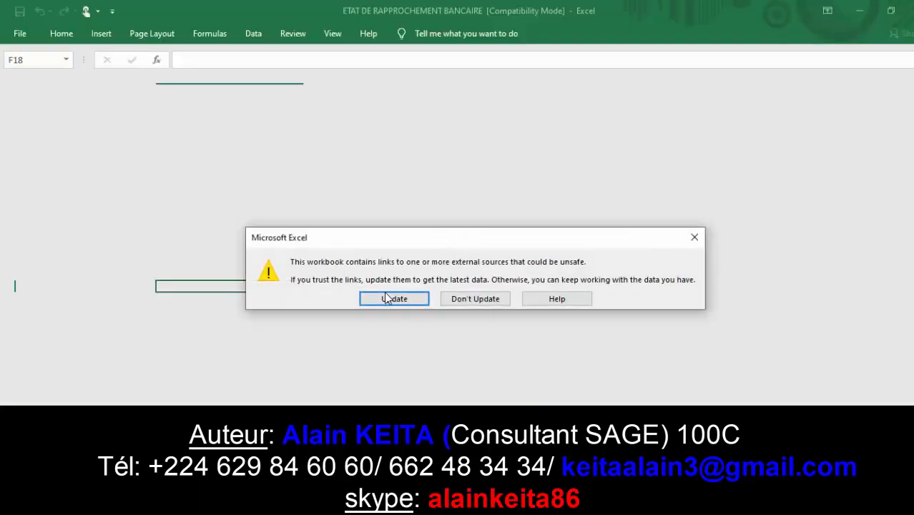
left_click(386, 299)
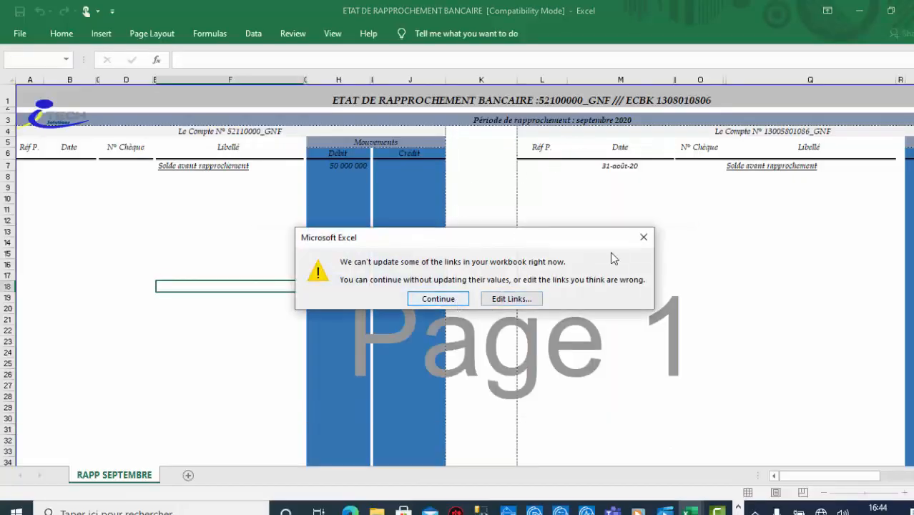
left_click(644, 237)
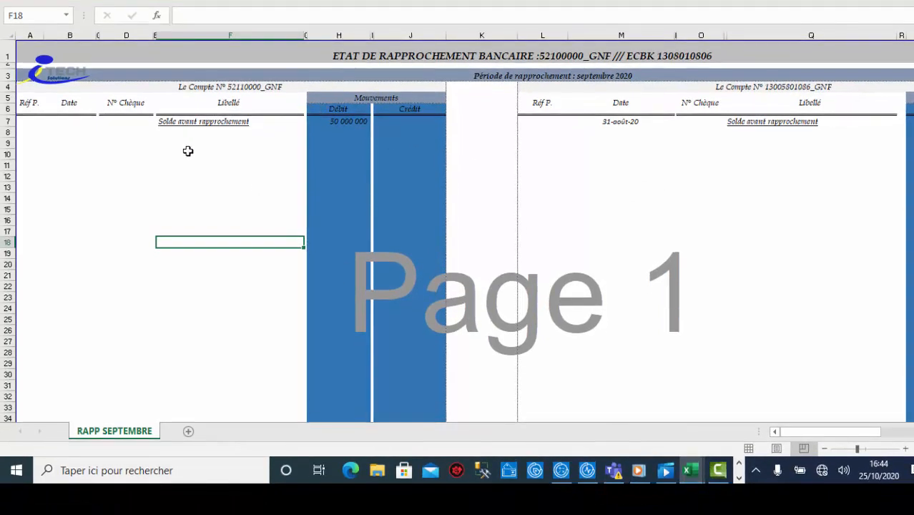
Examine the RAPP SEPTEMBRE sheet, comparing the two accounts' opening balances and movement columns down to the subtotal, reconciled balance and total rows
left_click(111, 155)
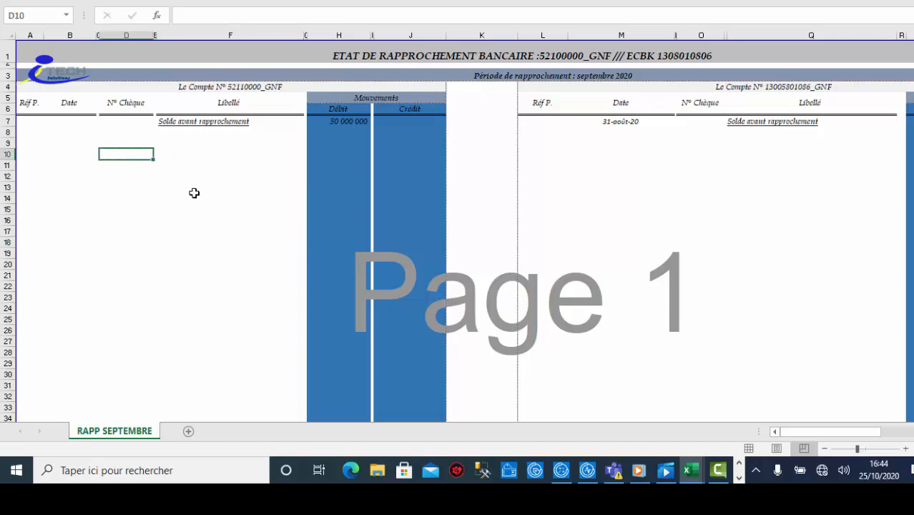
scroll(341, 294, "down", 8)
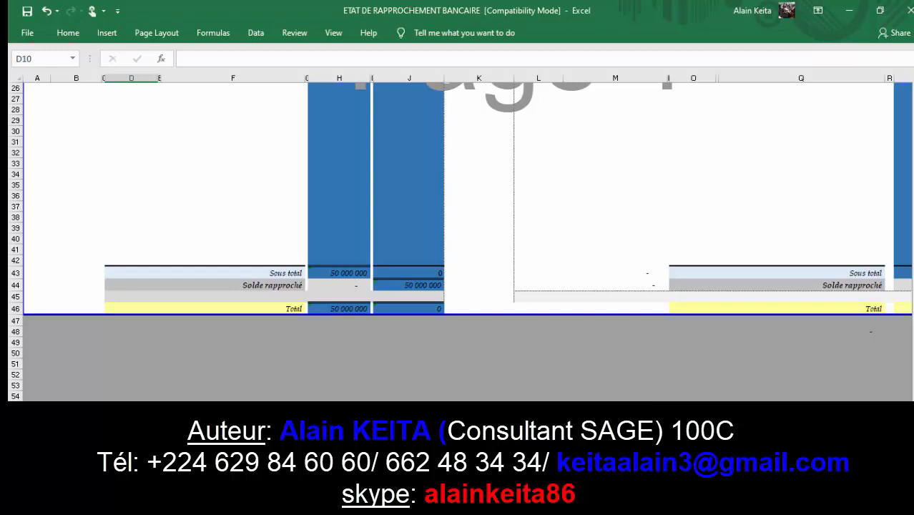
scroll(458, 200, "right", 5)
scroll(886, 172, "up", 8)
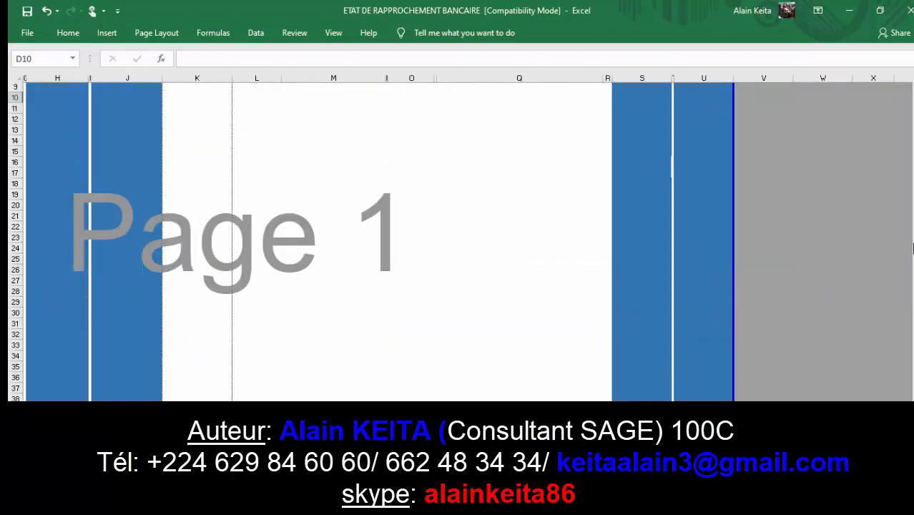
scroll(457, 236, "left", 5)
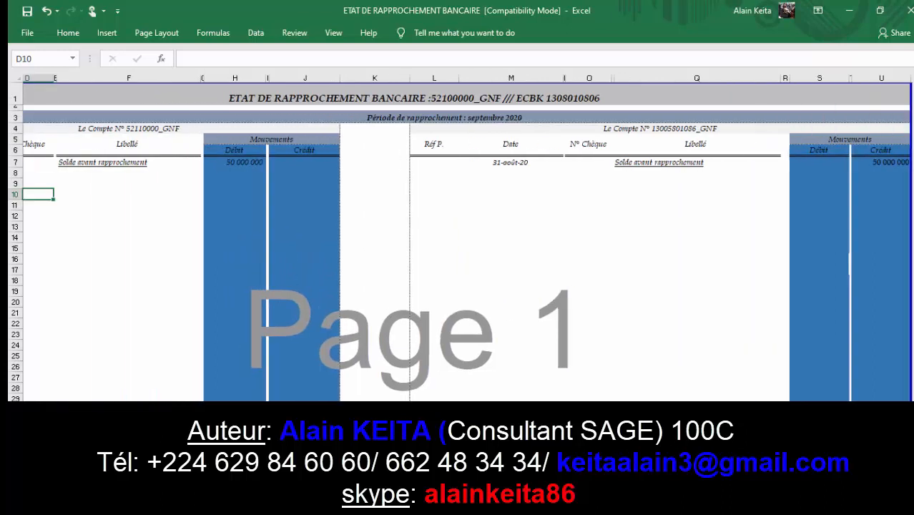